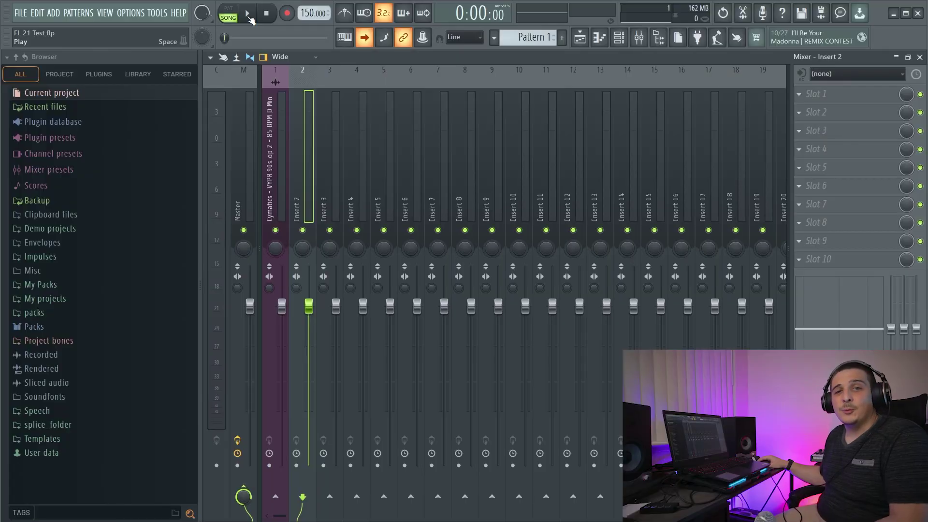
Audition the dry vocal on Insert 2, then bring up the first effect slot's plugin list
left_click(249, 18)
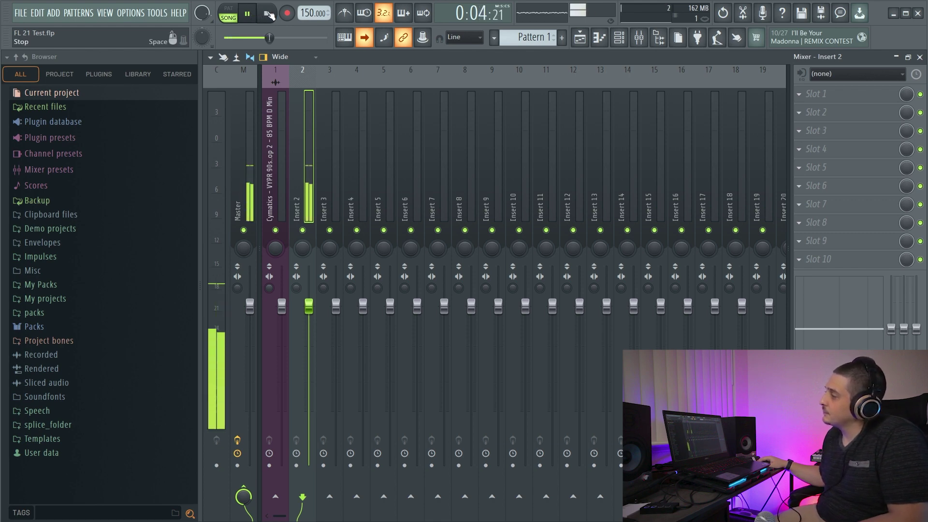
left_click(269, 15)
left_click(821, 94)
mouse_move(807, 108)
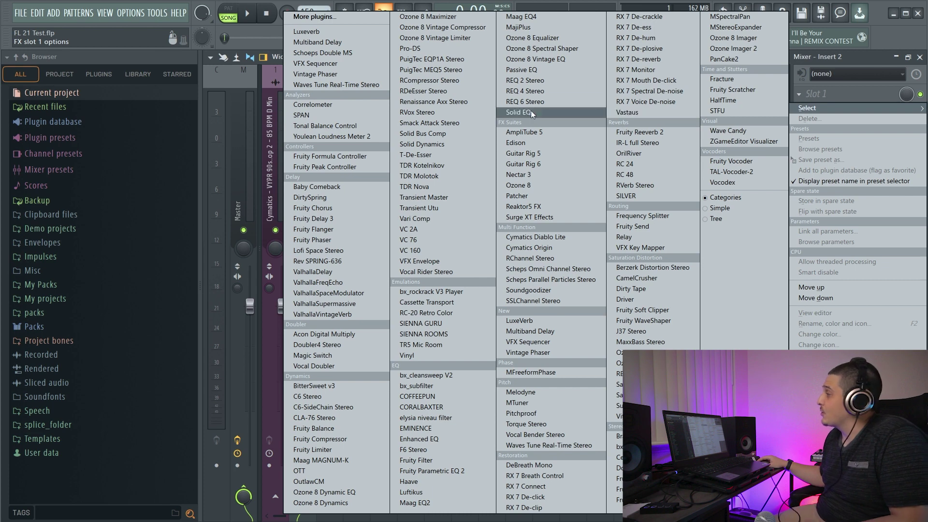
Load Vintage Phaser into Insert 2's first slot, move its window up, and check its Presets list
left_click(315, 74)
left_click_drag(461, 175, 480, 120)
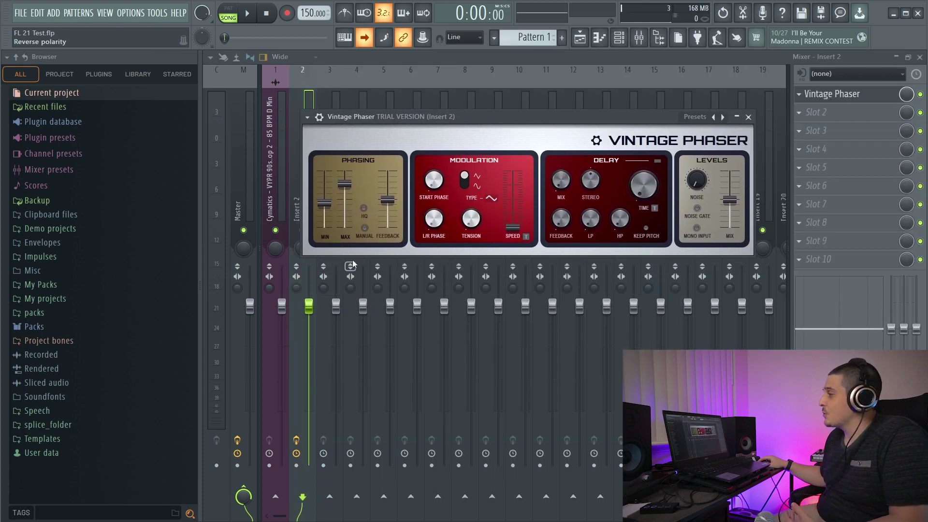
left_click(693, 119)
left_click(677, 117)
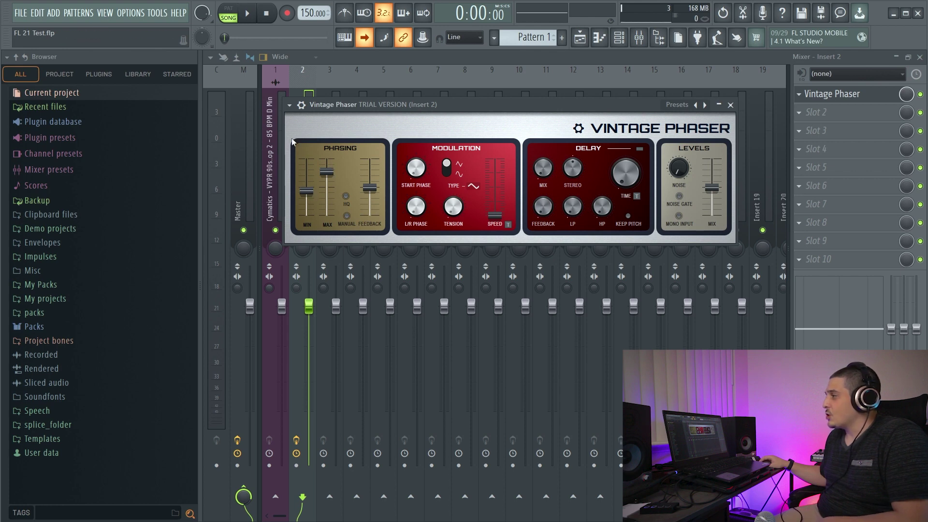
While auditioning, set the phaser's MAX frequency to 532.87 Hz and MIN to about 32.66 Hz
key("space")
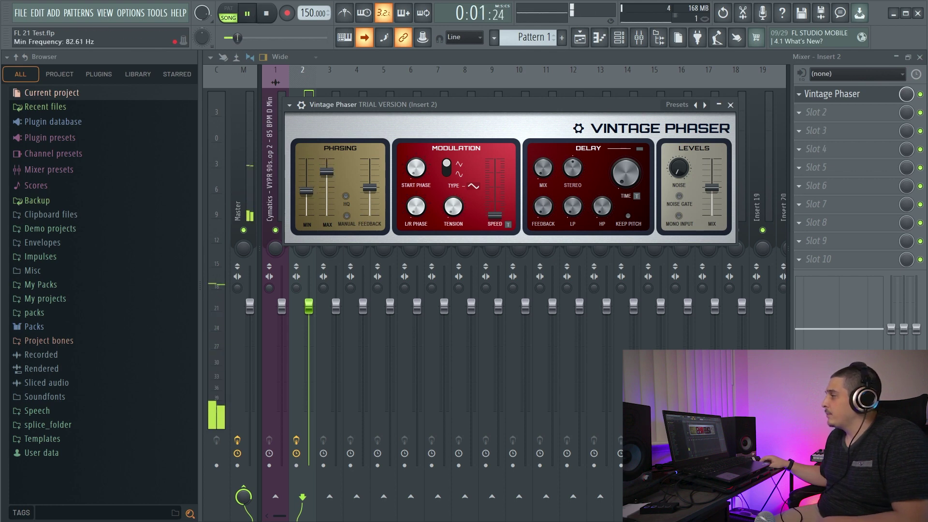
left_click_drag(306, 190, 326, 194)
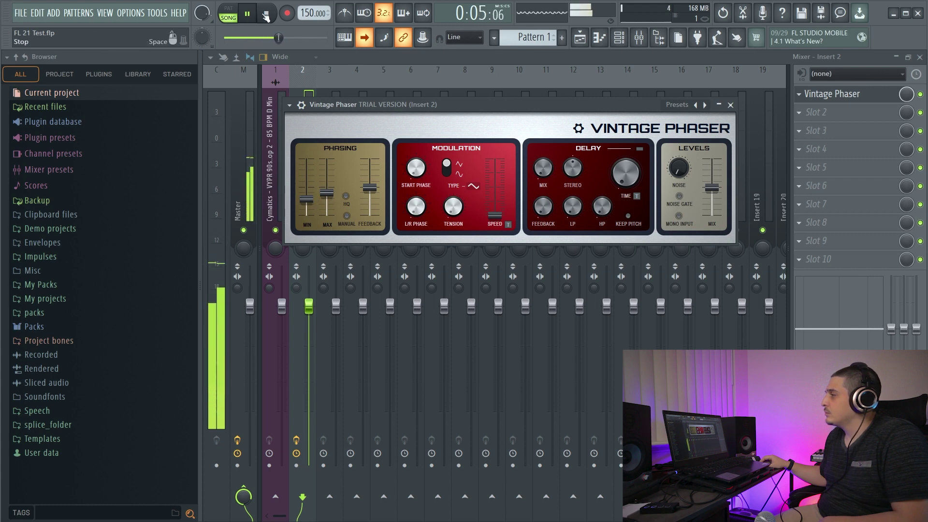
key("space")
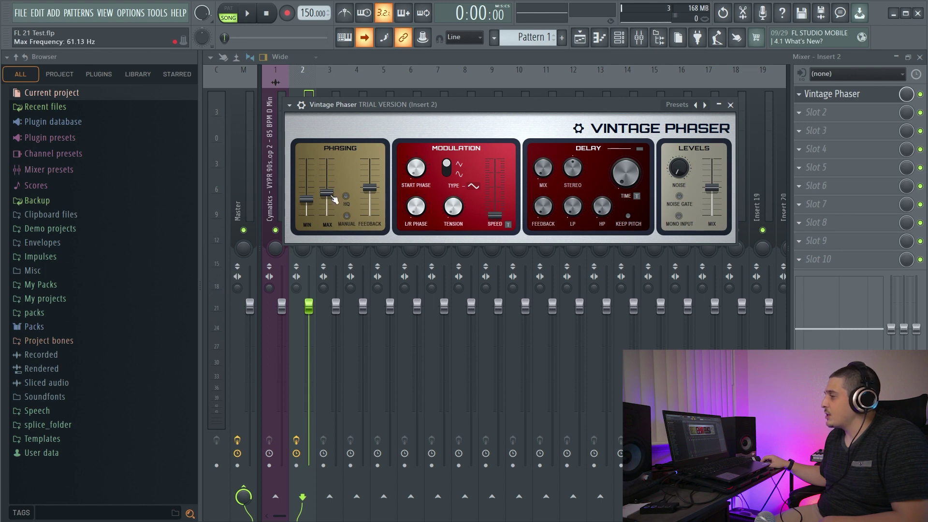
left_click_drag(326, 193, 327, 180)
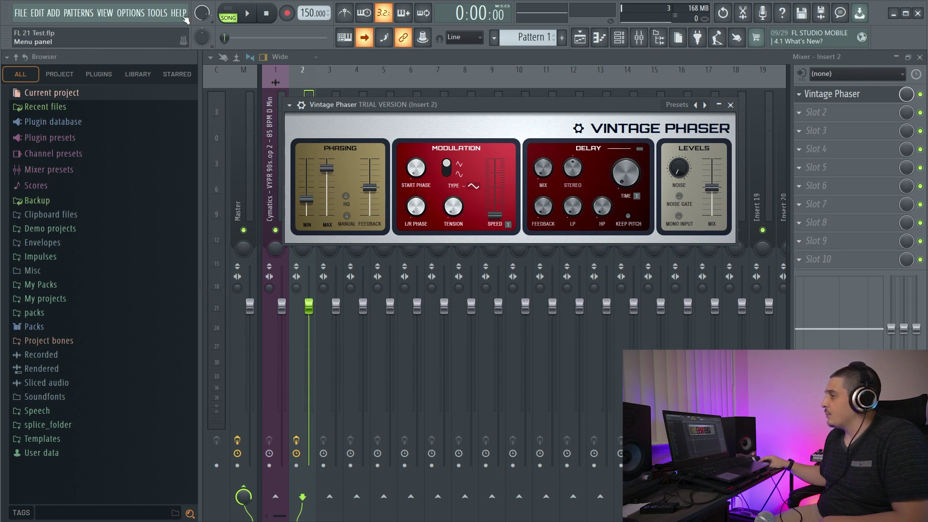
key("space")
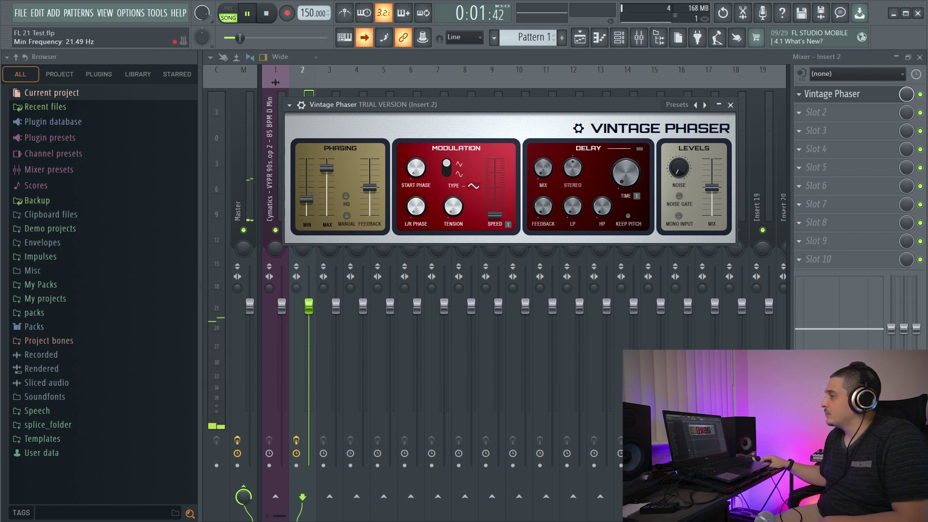
left_click_drag(306, 198, 306, 197)
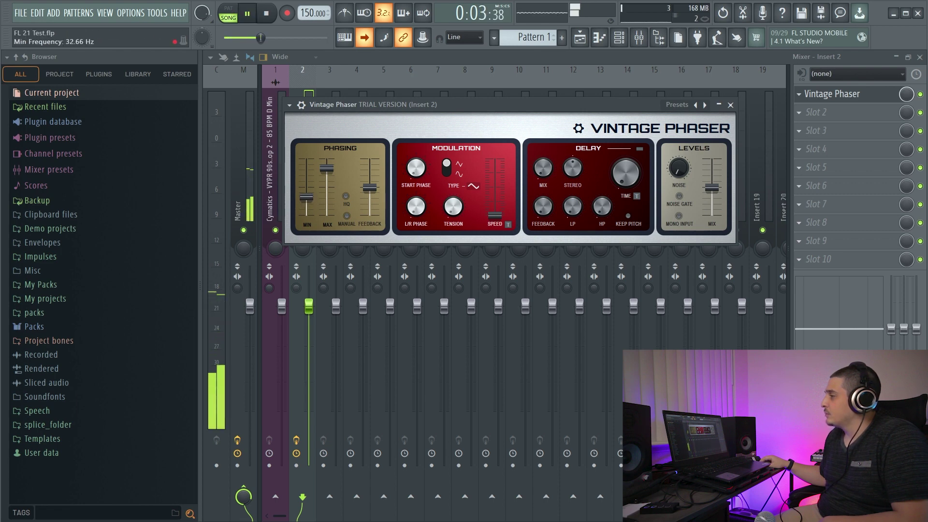
key("space")
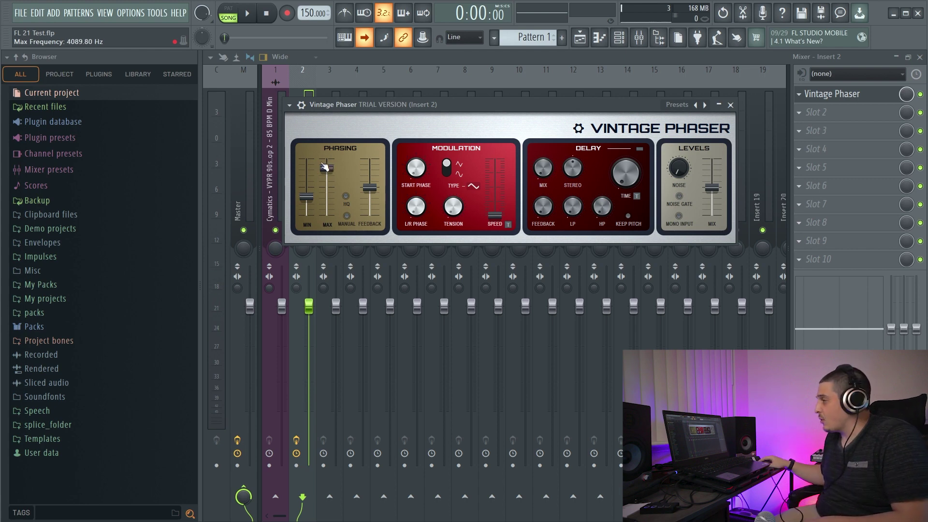
Try the MIN frequency at about 335 Hz, then 733 Hz, finally settling on 5.80 Hz
left_click_drag(306, 196, 307, 183)
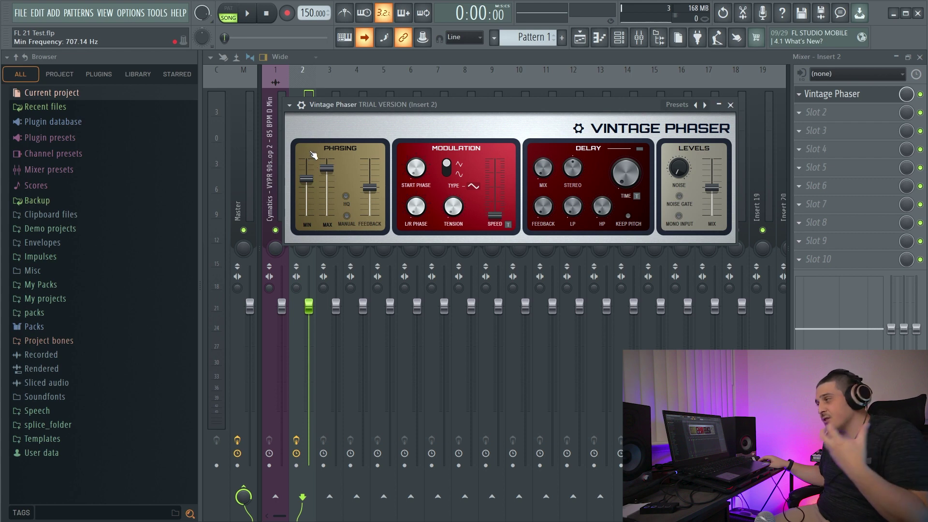
key("space")
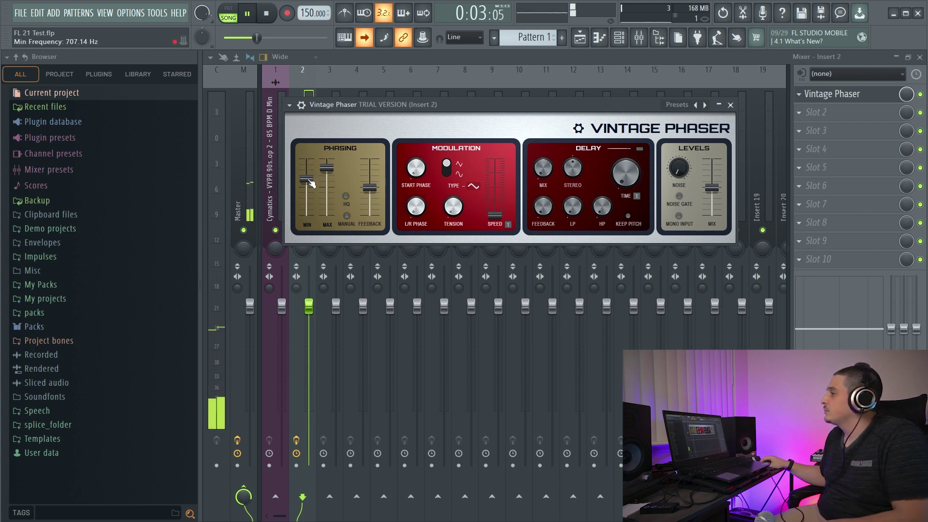
left_click_drag(305, 180, 327, 190)
key("space")
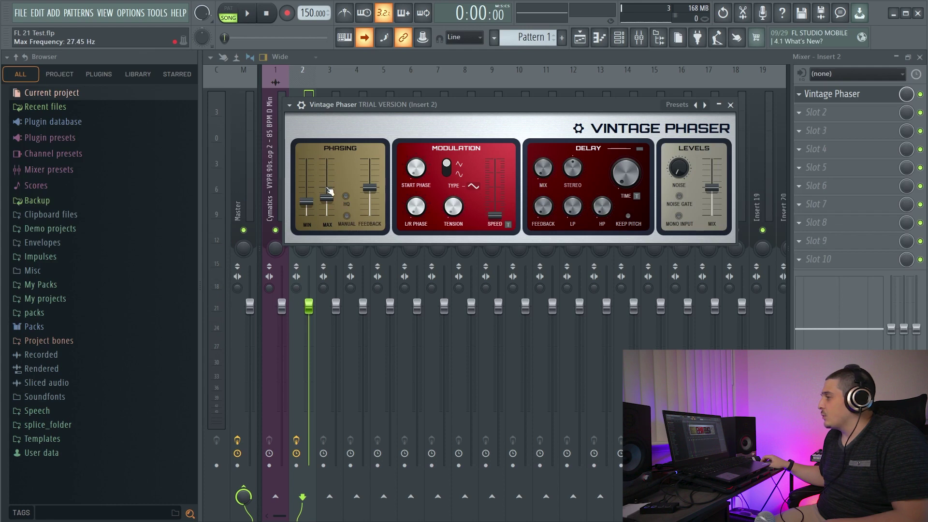
left_click(247, 13)
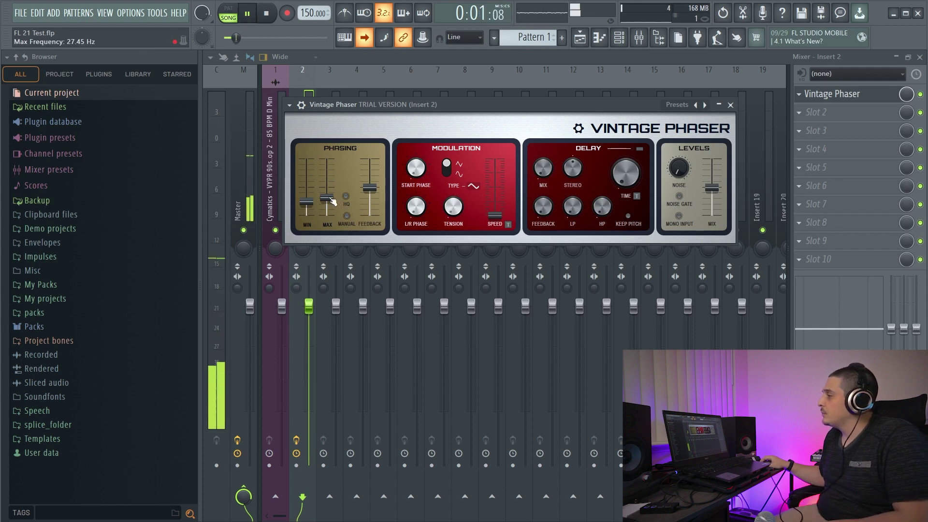
left_click_drag(307, 201, 311, 207)
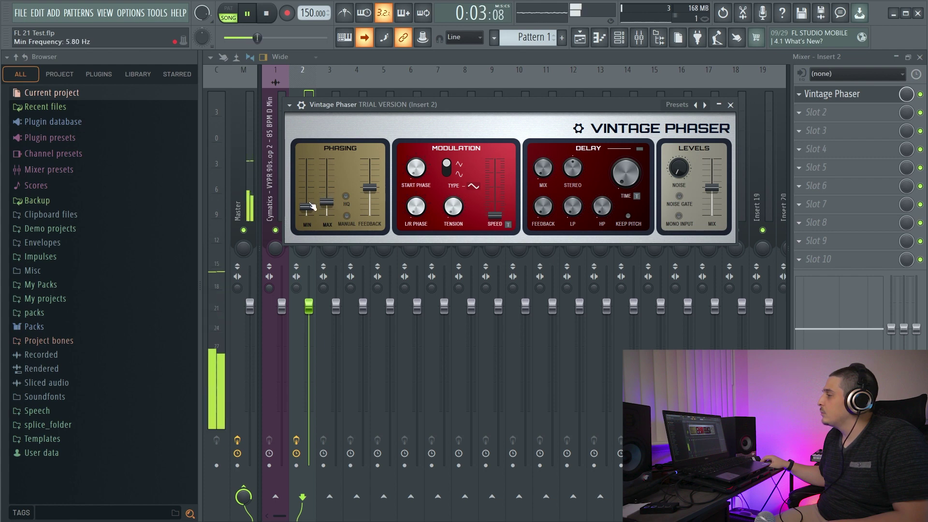
key("space")
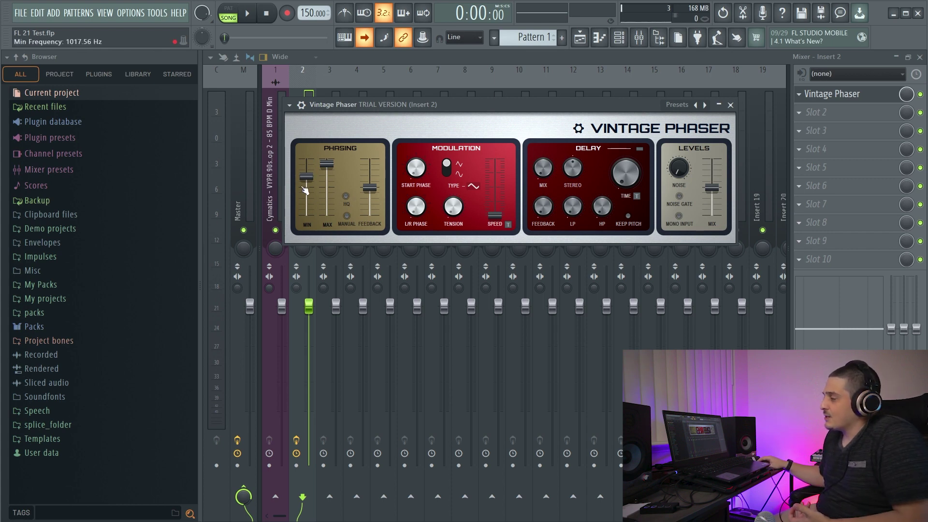
left_click(346, 216)
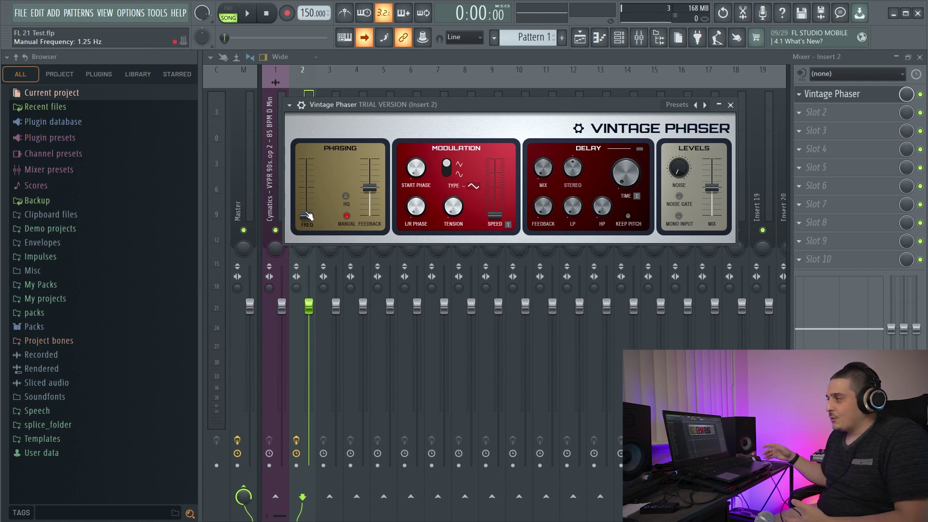
left_click(347, 216)
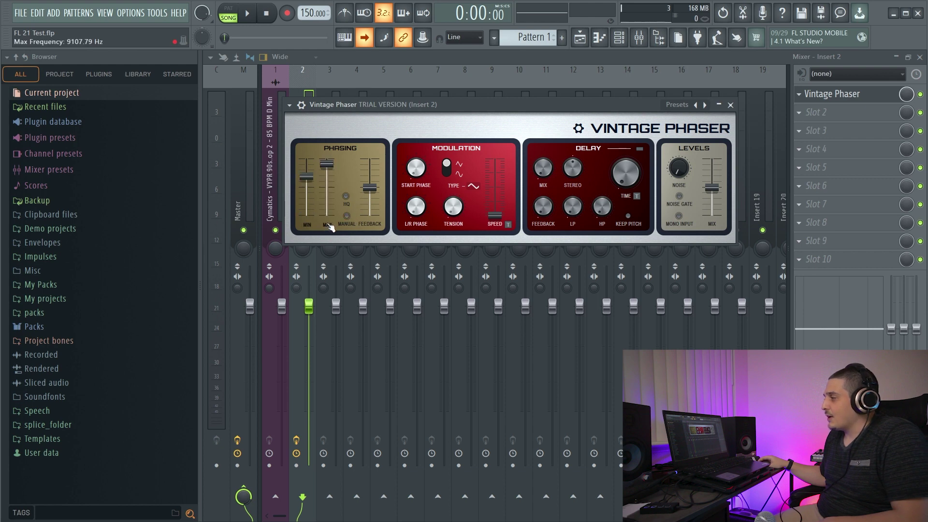
left_click(346, 216)
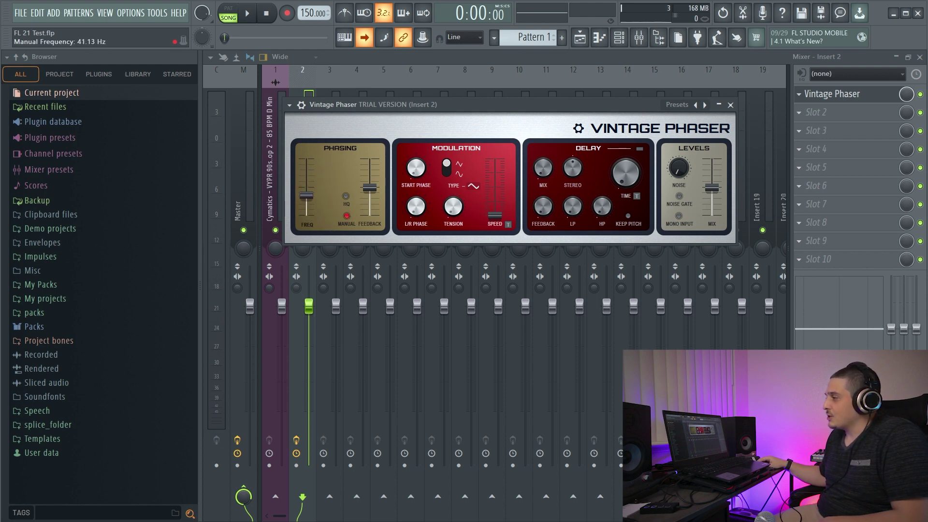
left_click(250, 14)
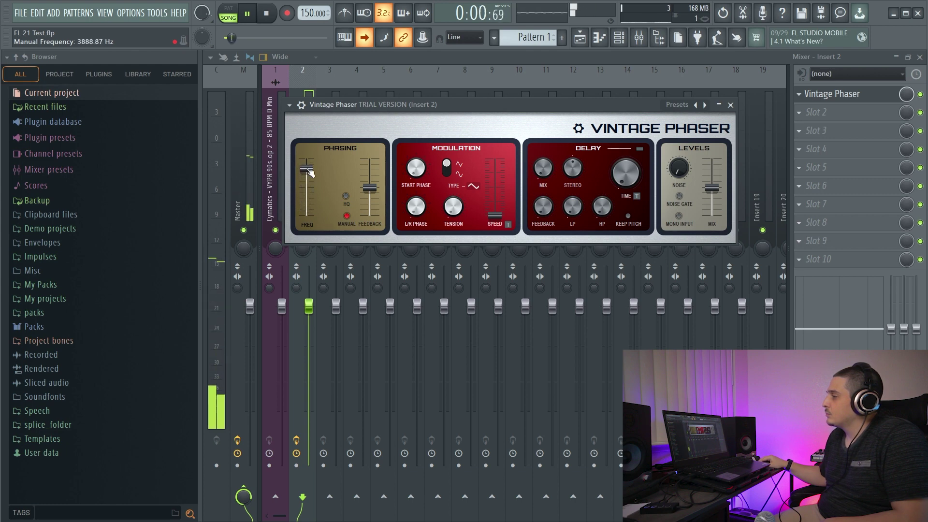
key("space")
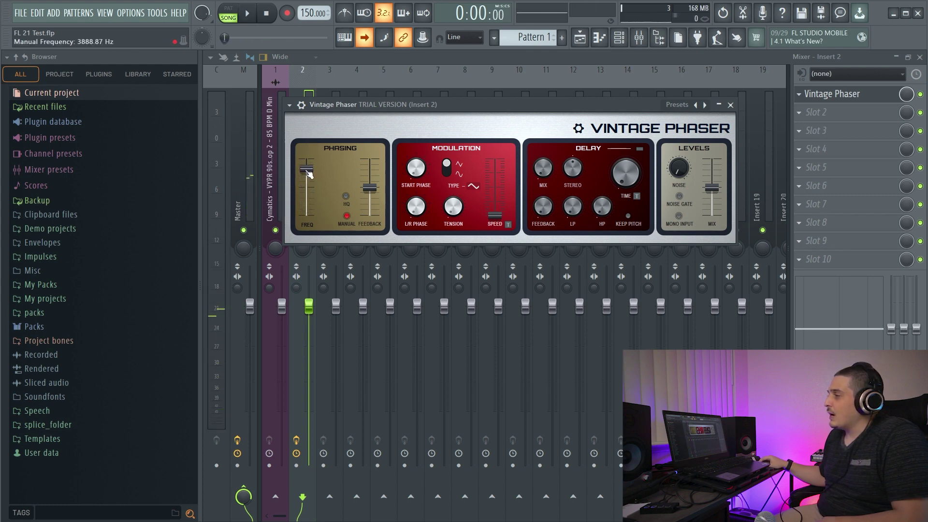
left_click(247, 19)
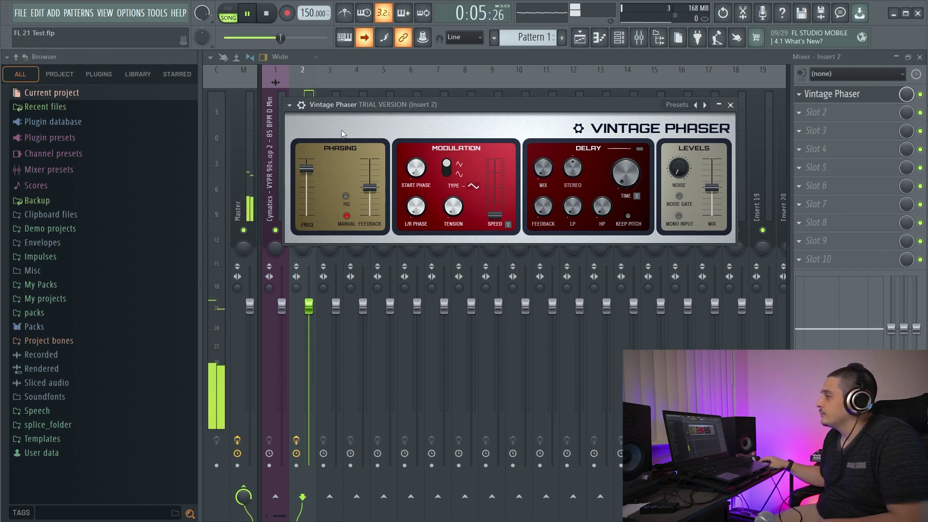
key("space")
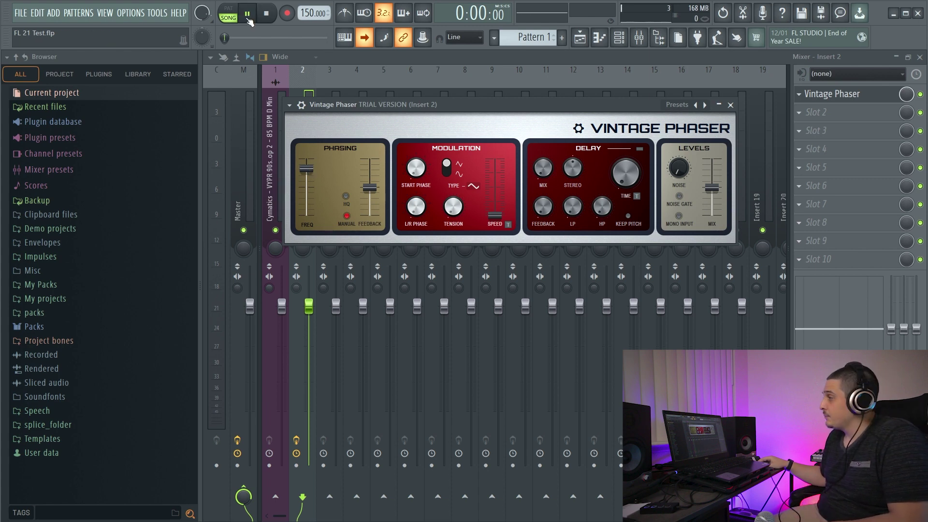
key("space")
mouse_move(306, 168)
left_mouse_down()
mouse_move(306, 198)
mouse_move(307, 167)
mouse_move(306, 185)
left_mouse_up()
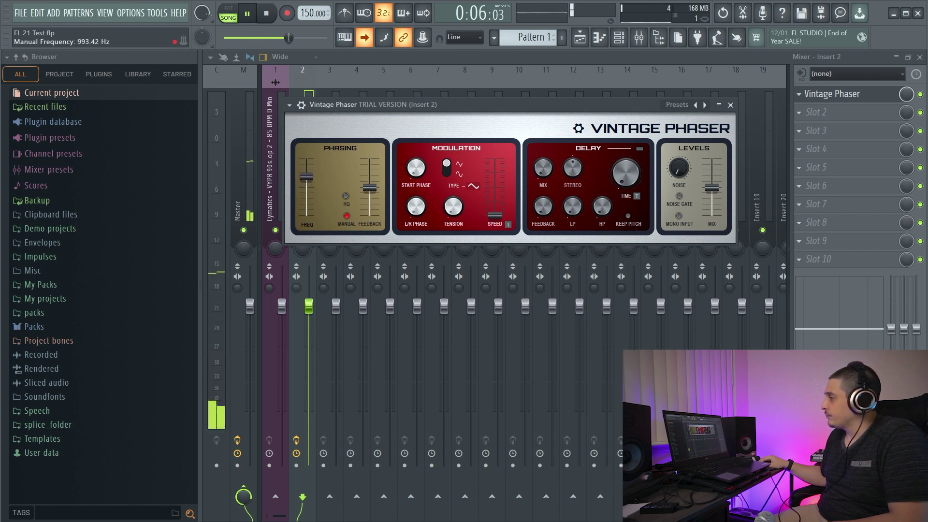
left_click(346, 215)
key("space")
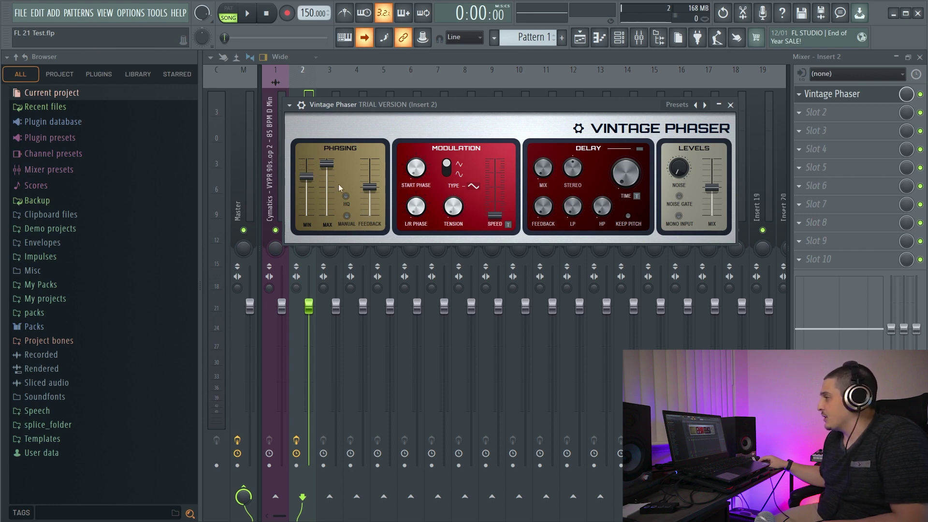
Audition the vocal with Phasing Feedback raised to 64.4%, then lower the phaser window slightly
left_click_drag(370, 184, 370, 186)
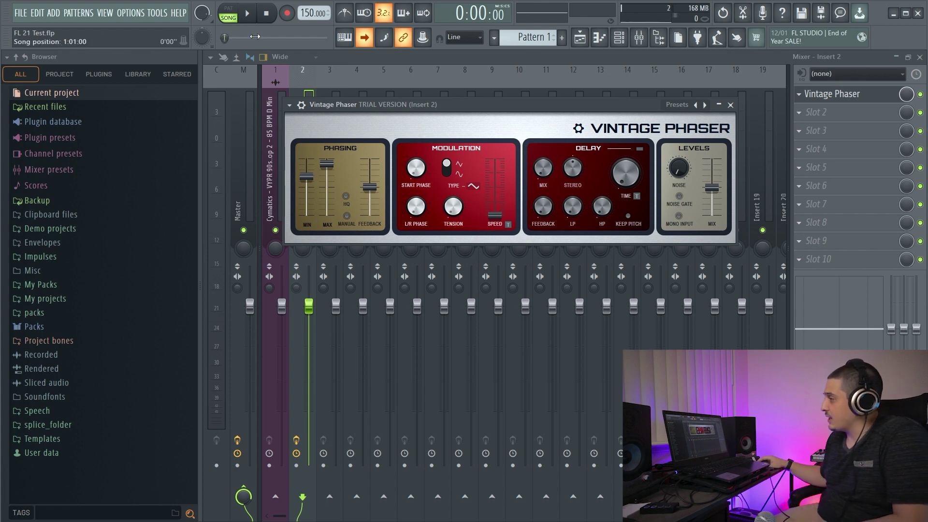
left_click(247, 18)
left_click_drag(369, 187, 369, 176)
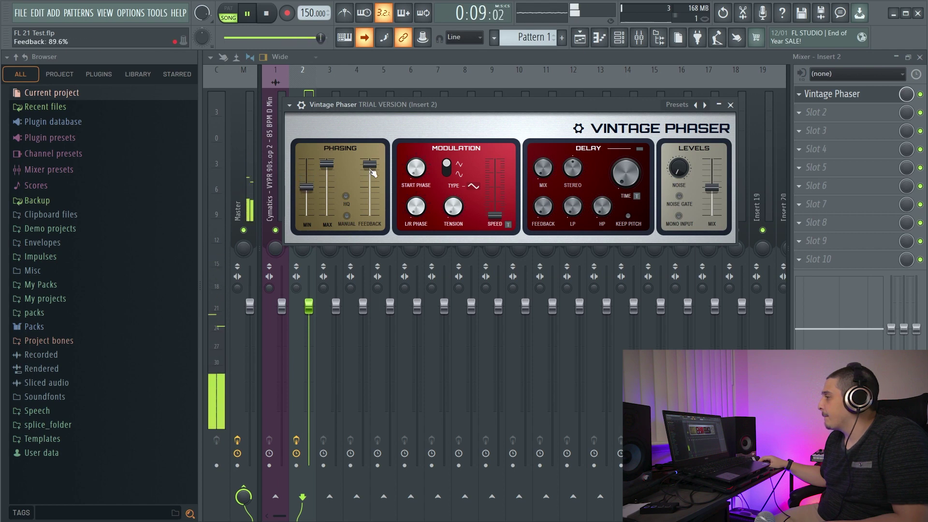
key("space")
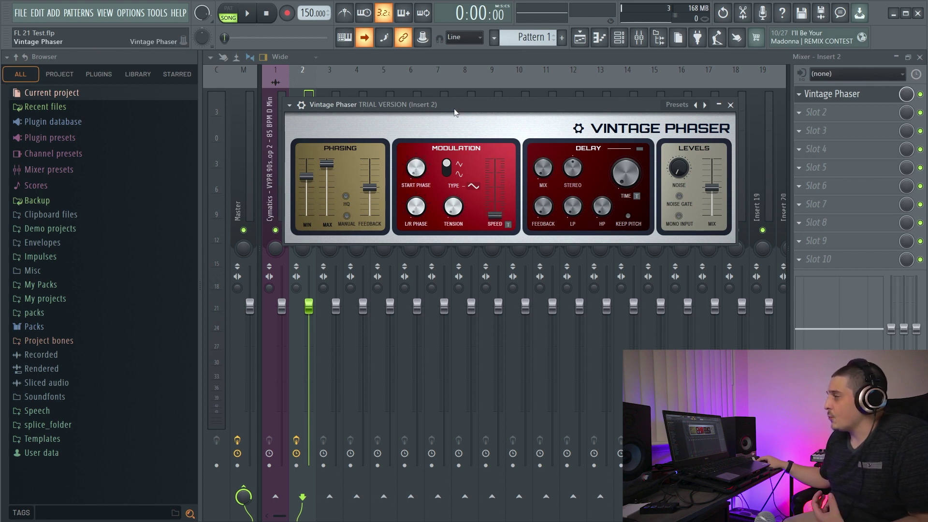
mouse_move(454, 108)
left_mouse_down()
mouse_move(419, 139)
mouse_move(468, 150)
mouse_move(446, 149)
mouse_move(439, 117)
left_mouse_up()
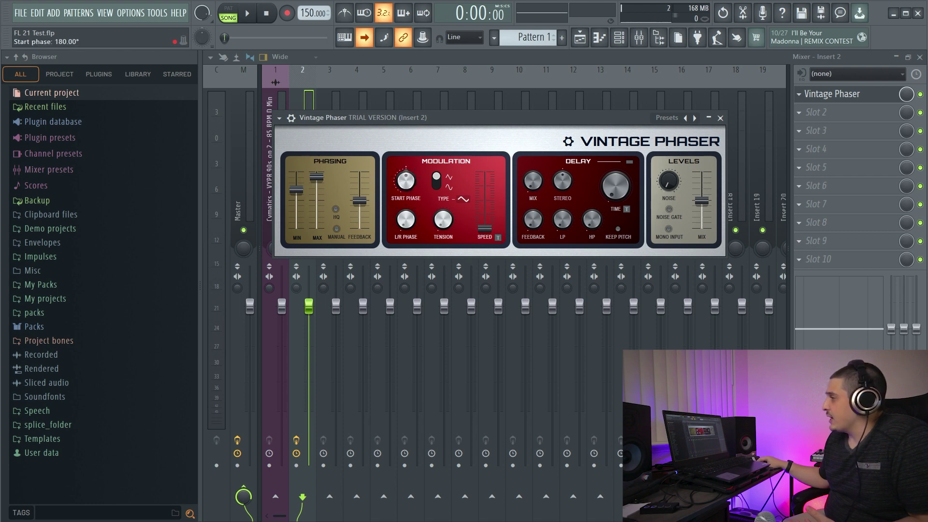
Set the phaser's START PHASE to 180° and its LFO TYPE to sine, then audition
left_click_drag(406, 180, 411, 184)
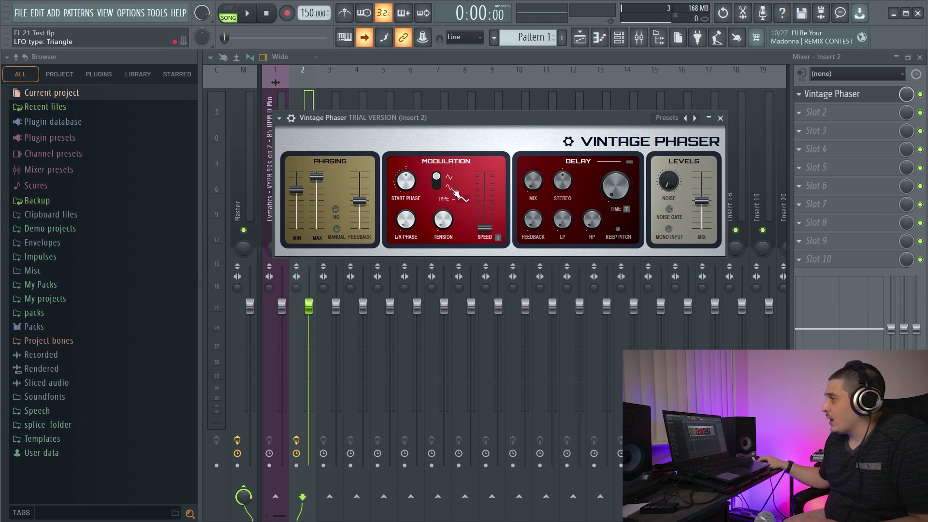
left_click_drag(436, 178, 441, 189)
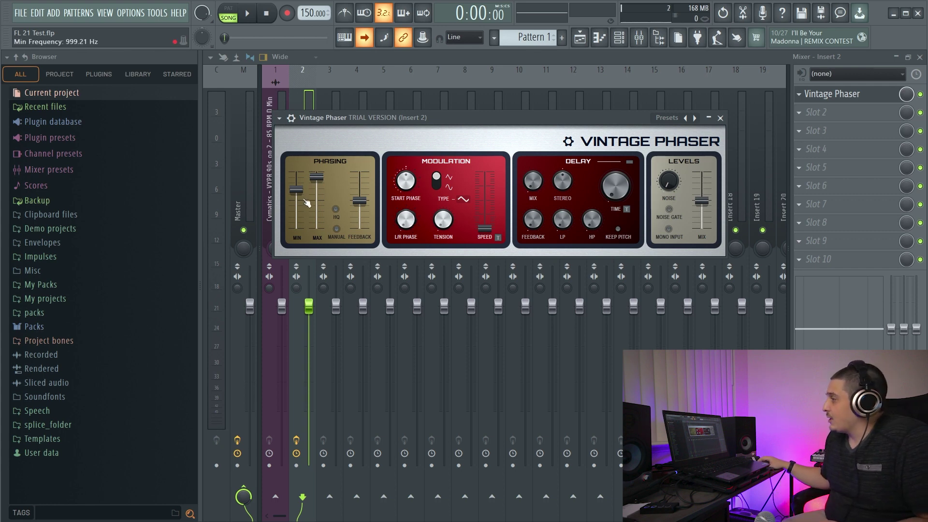
left_click(247, 20)
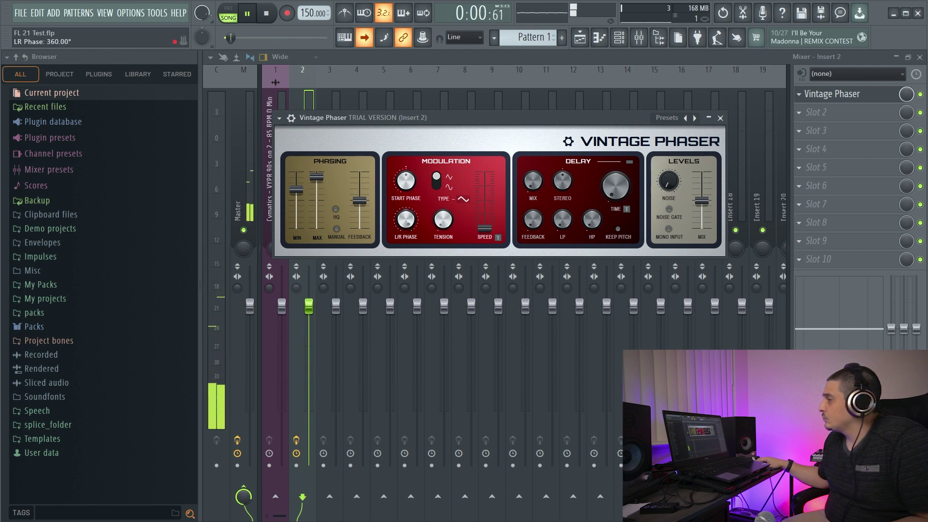
key("space")
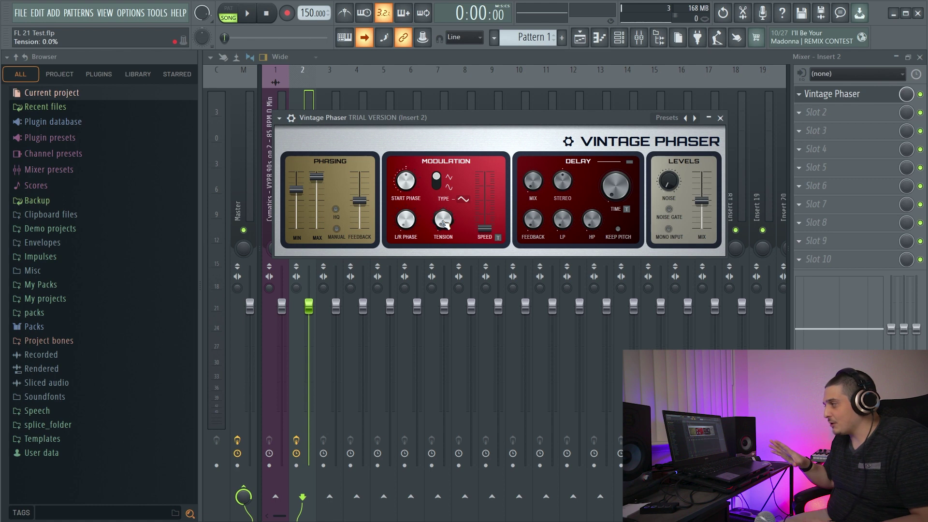
left_click(255, 14)
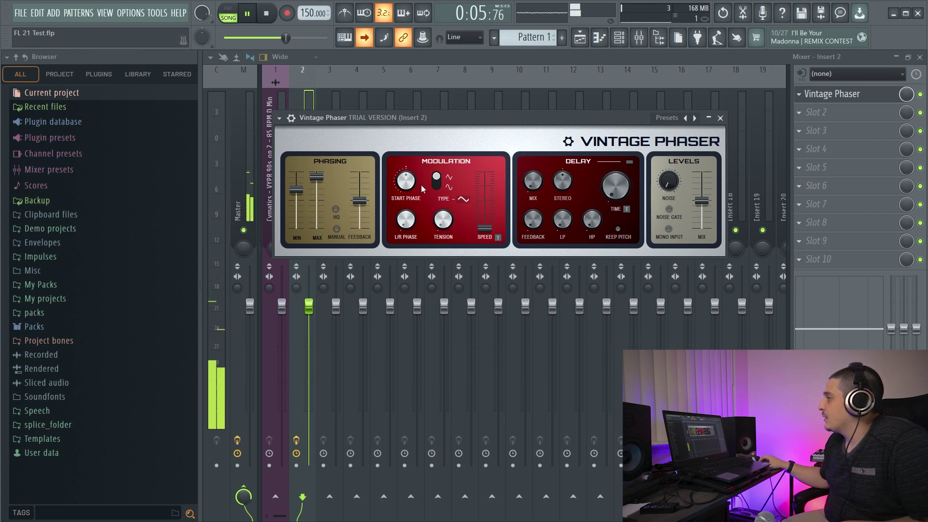
Switch the LFO waveform, audition it, and tempo-sync the modulation SPEED to 48:37
key("space")
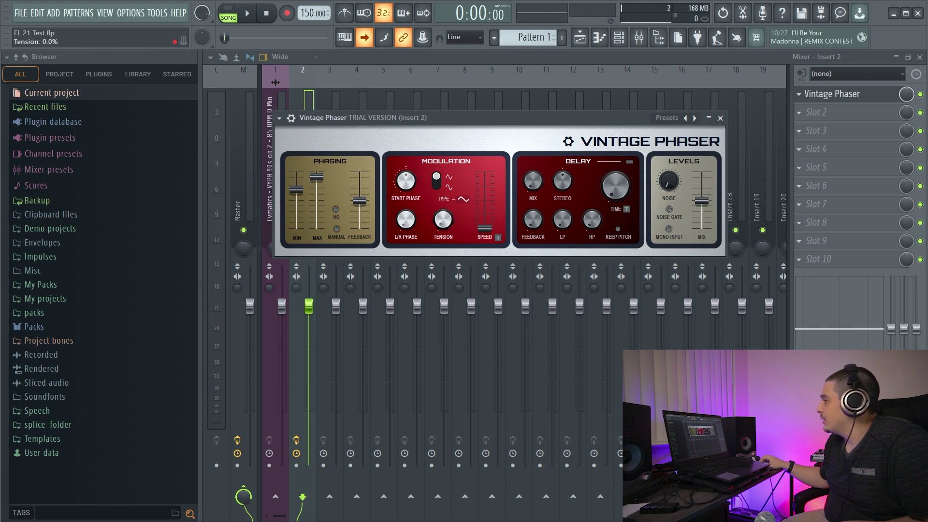
left_click(435, 180)
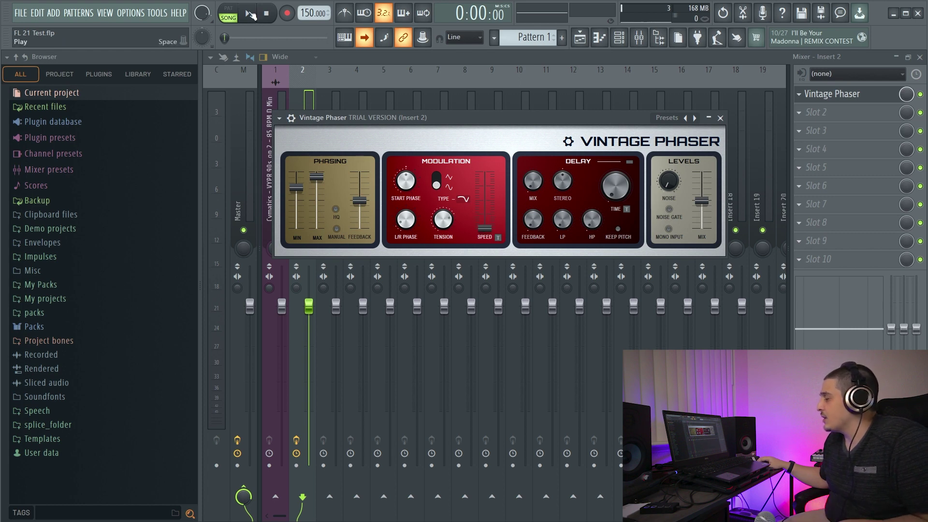
left_click(249, 13)
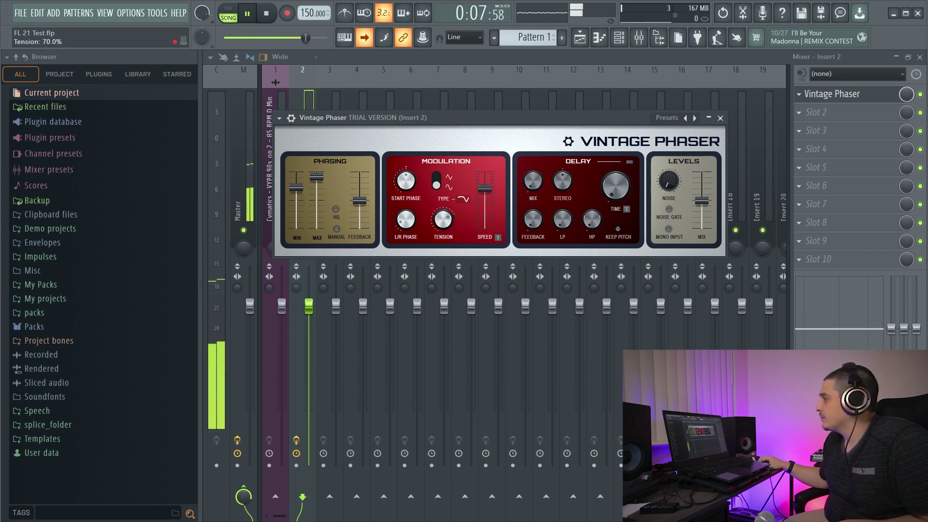
key("space")
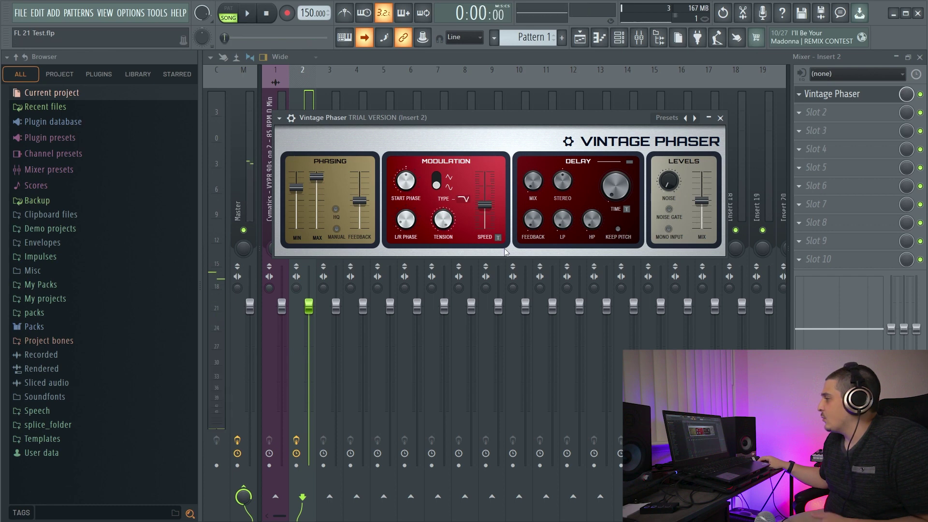
left_click(498, 237)
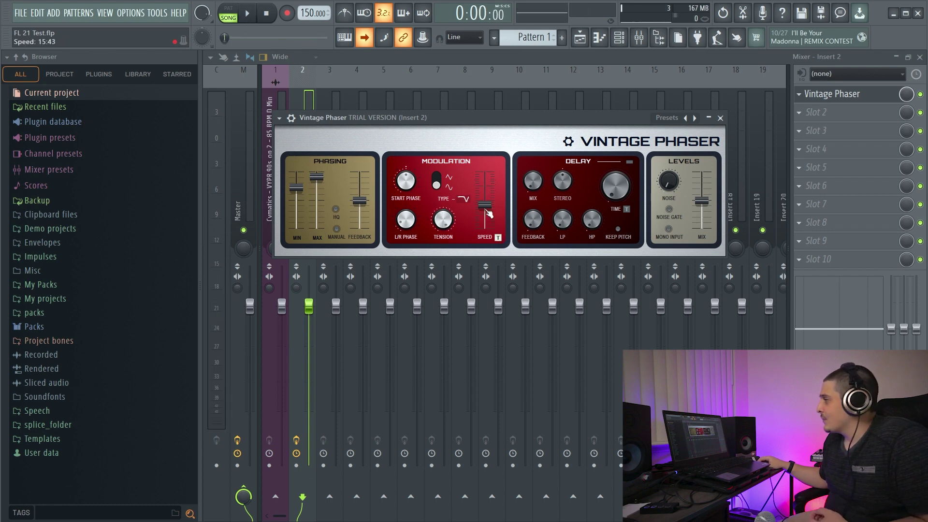
left_click_drag(484, 210, 484, 185)
Turn on the phaser's delay and raise its MIX to about 45%, auditioning the result
key("space")
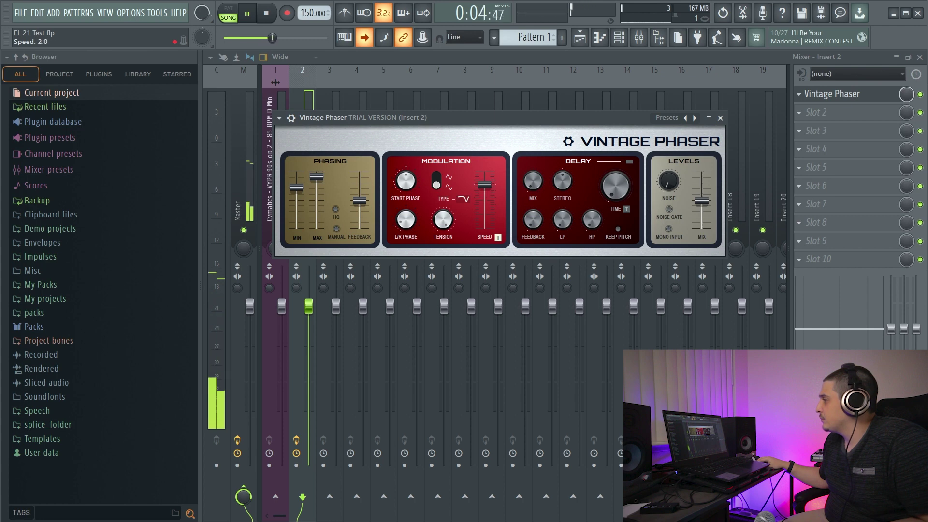
key("space")
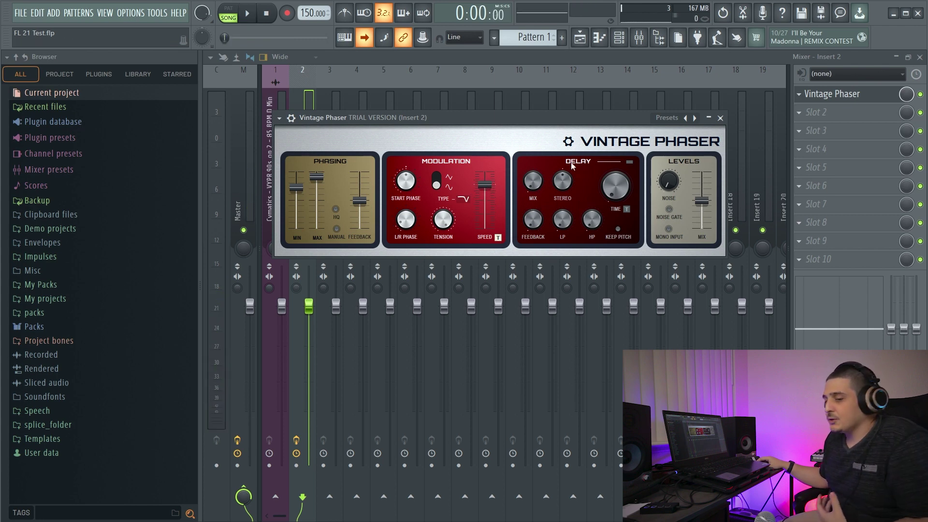
left_click(631, 164)
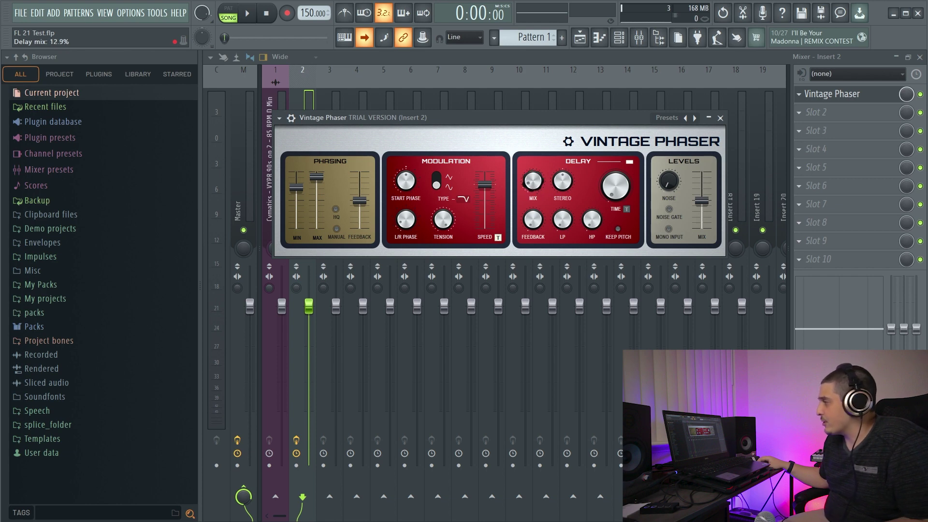
mouse_move(533, 181)
left_mouse_down()
mouse_move(533, 168)
mouse_move(532, 178)
left_mouse_up()
key("space")
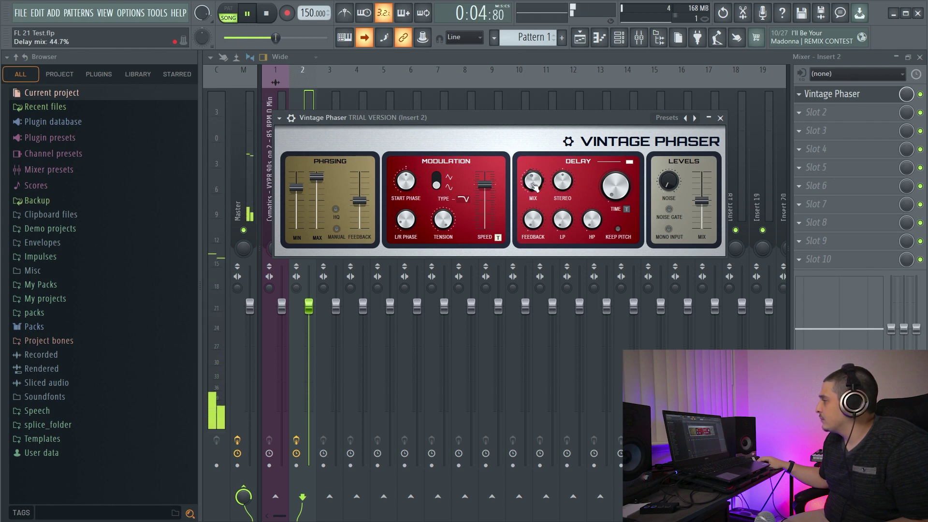
key("space")
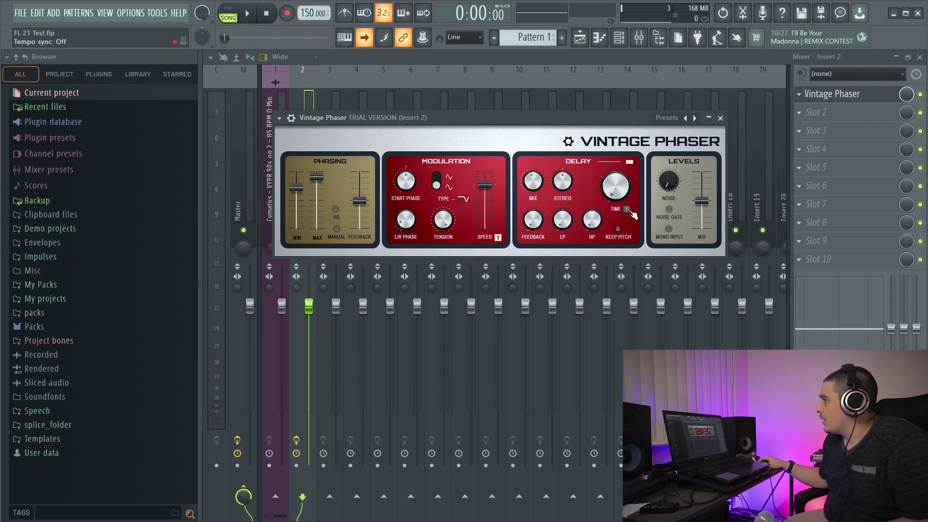
Tempo-sync the delay TIME and lengthen it to 7:42 while listening
left_click(627, 210)
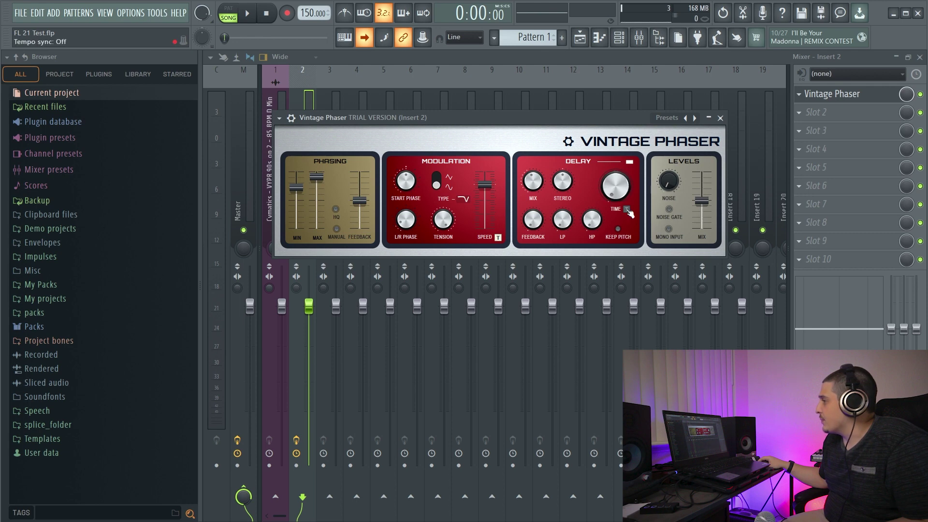
scroll(618, 195, "up", 3)
key("space")
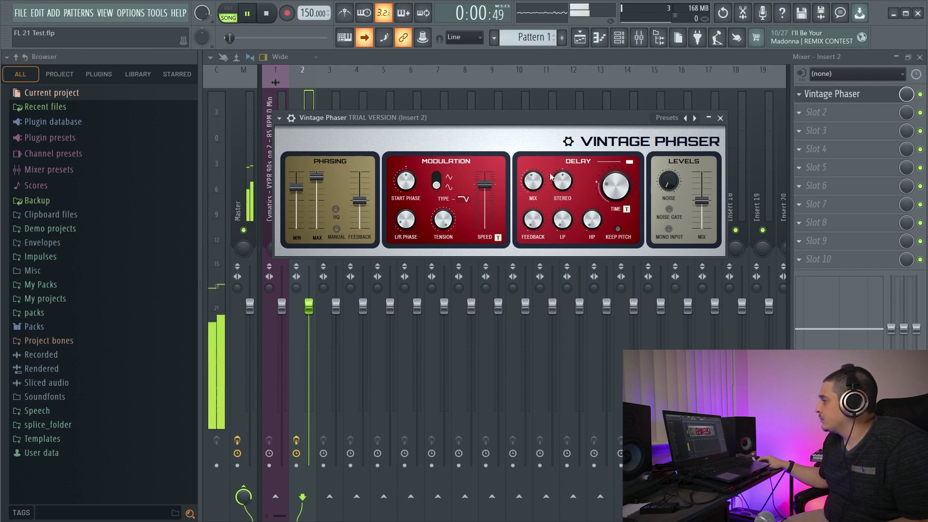
left_click_drag(617, 195, 617, 173)
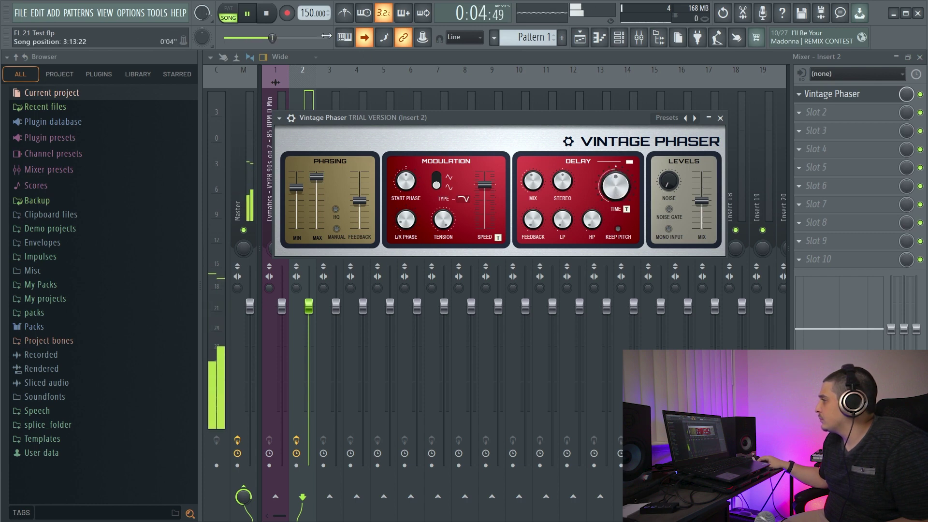
left_click(269, 15)
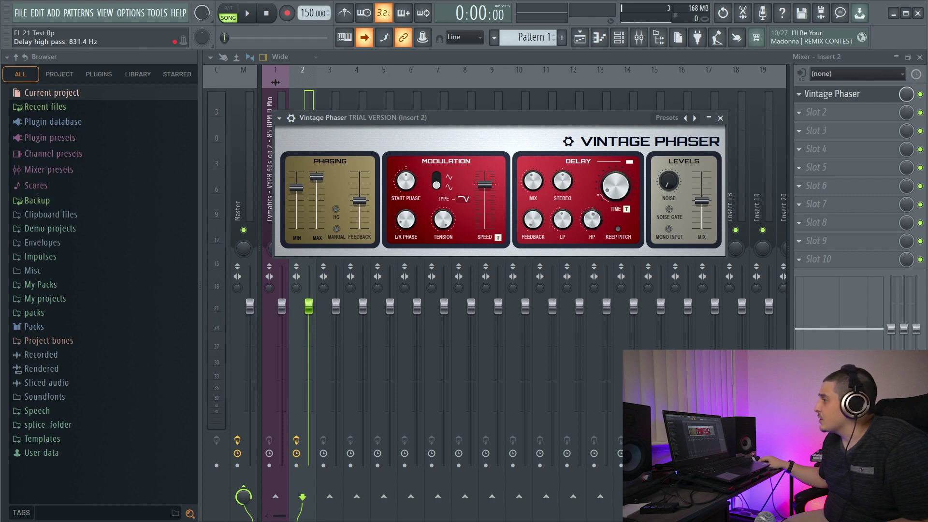
Enable the delay's Keep Pitch and shift the delay STEREO to 54.6 right, auditioning the vocal
key("space")
left_click(269, 13)
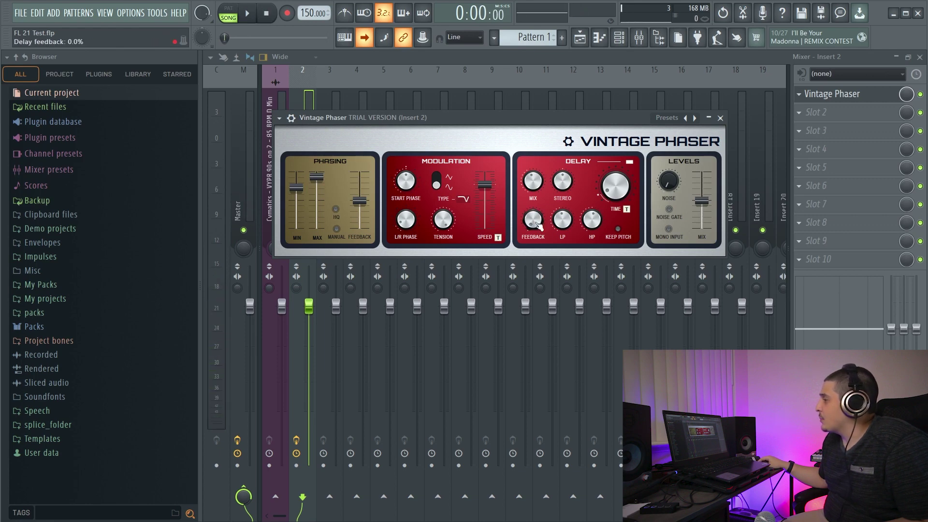
left_click(249, 16)
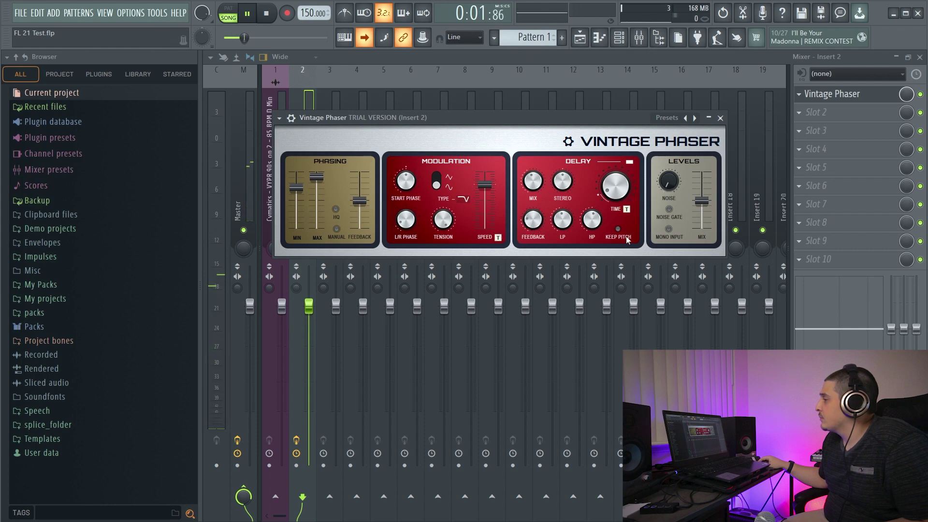
left_click(270, 14)
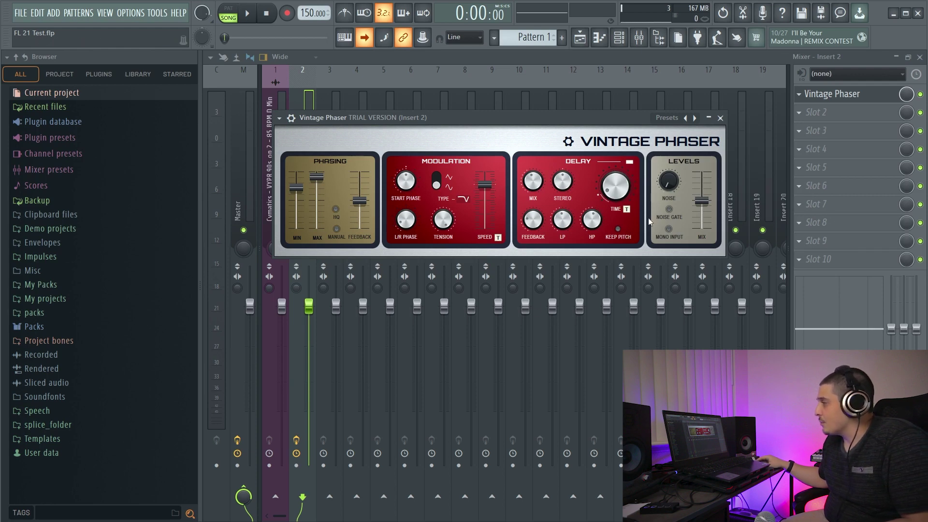
left_click(617, 229)
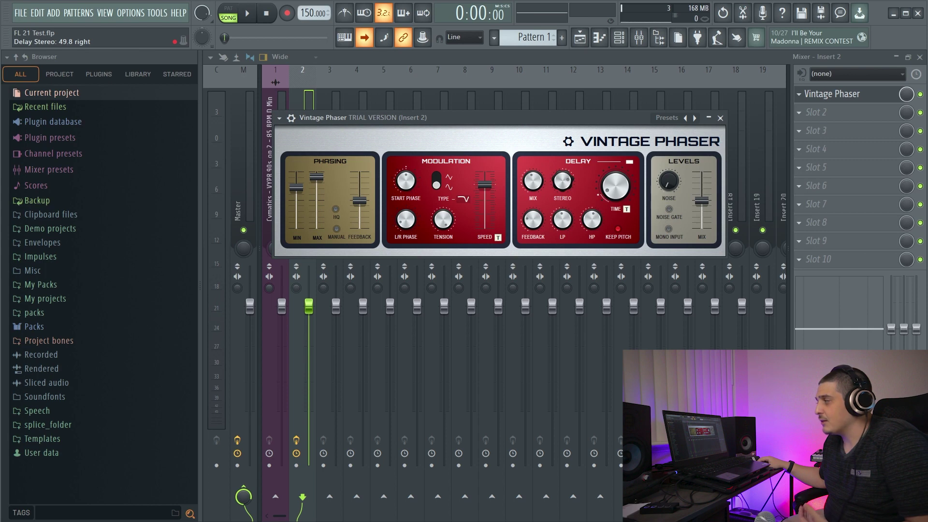
mouse_move(563, 181)
left_mouse_down()
mouse_move(566, 201)
mouse_move(566, 162)
mouse_move(565, 186)
left_mouse_up()
key("space")
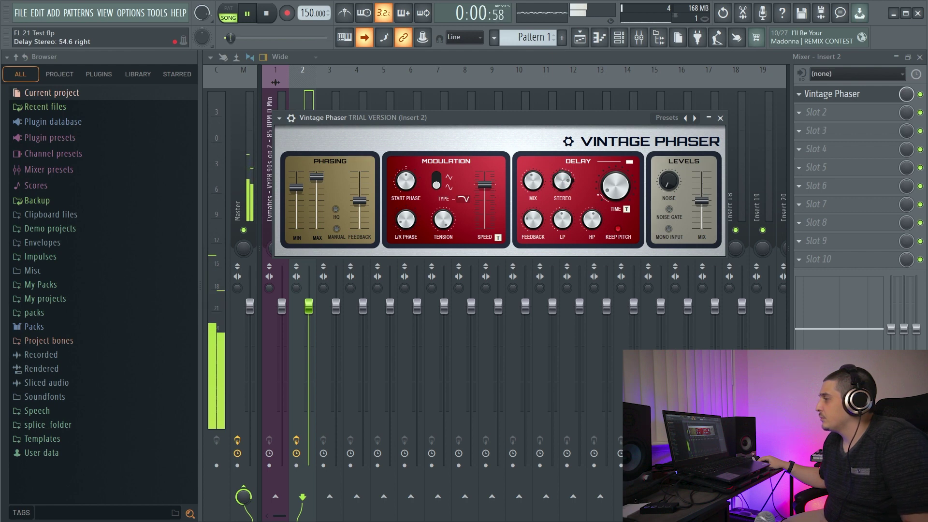
Tune the Levels NOISE knob during playback, trying about -49 dB before settling near -55 dB
key("space")
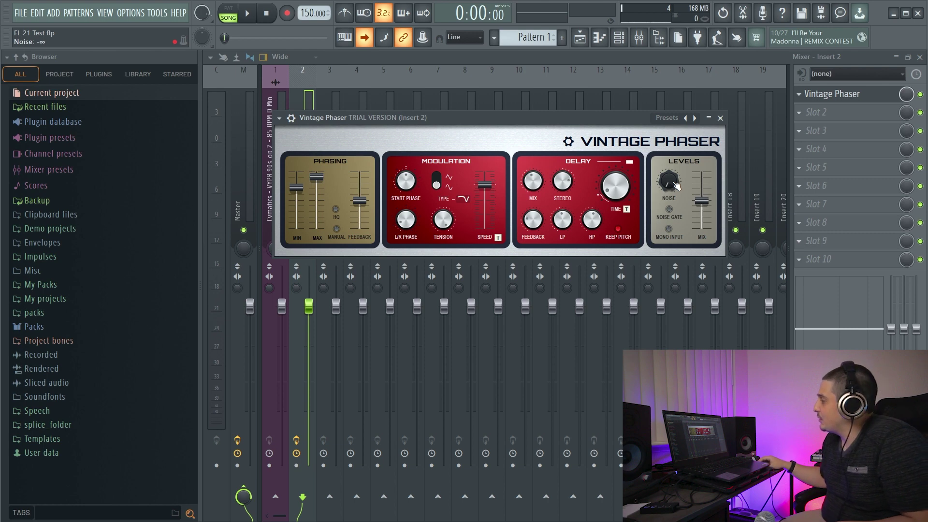
left_click(249, 15)
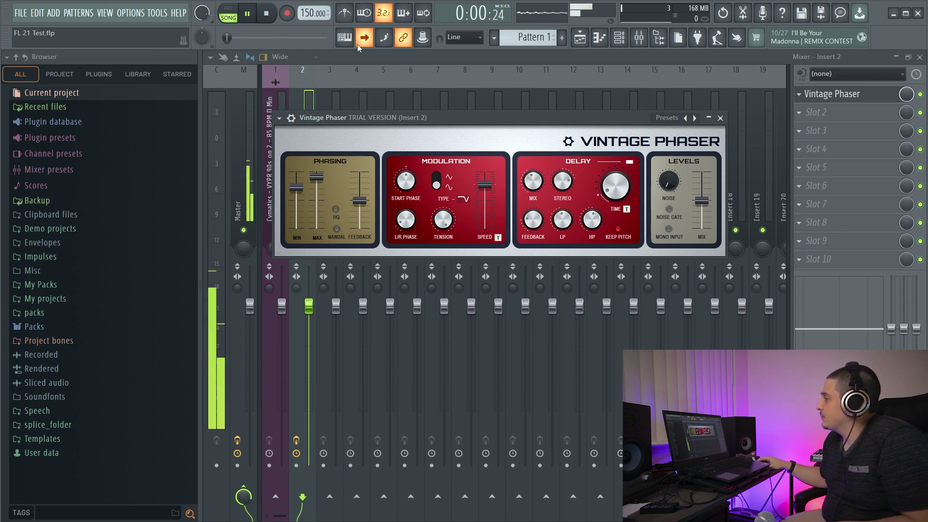
left_click_drag(668, 182, 668, 171)
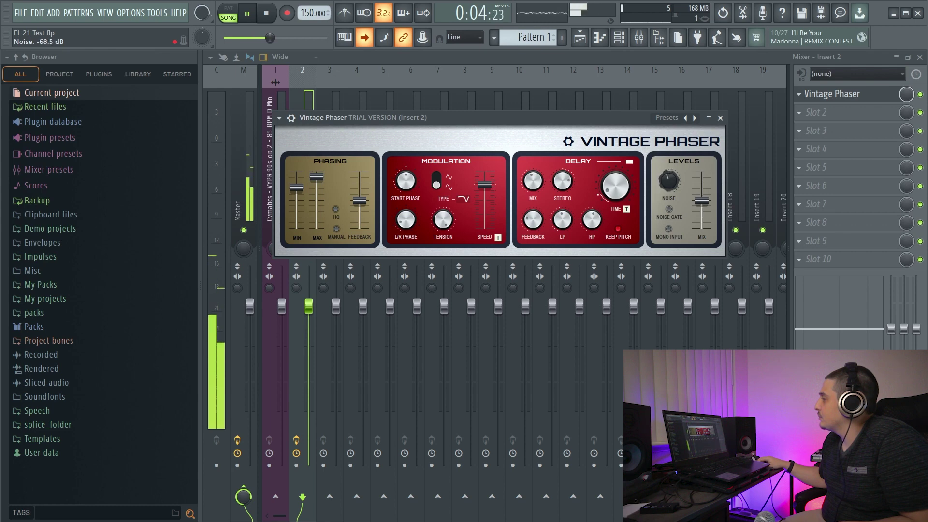
left_click_drag(668, 181, 668, 189)
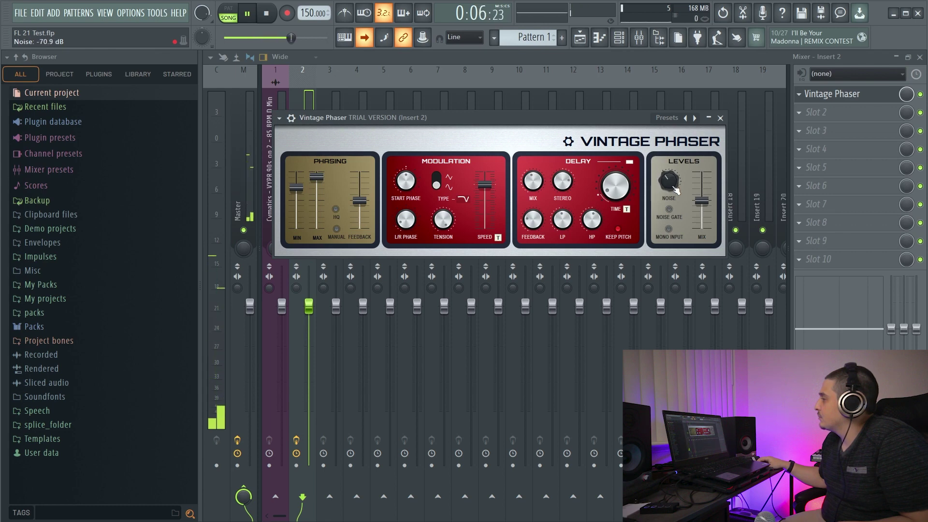
key("space")
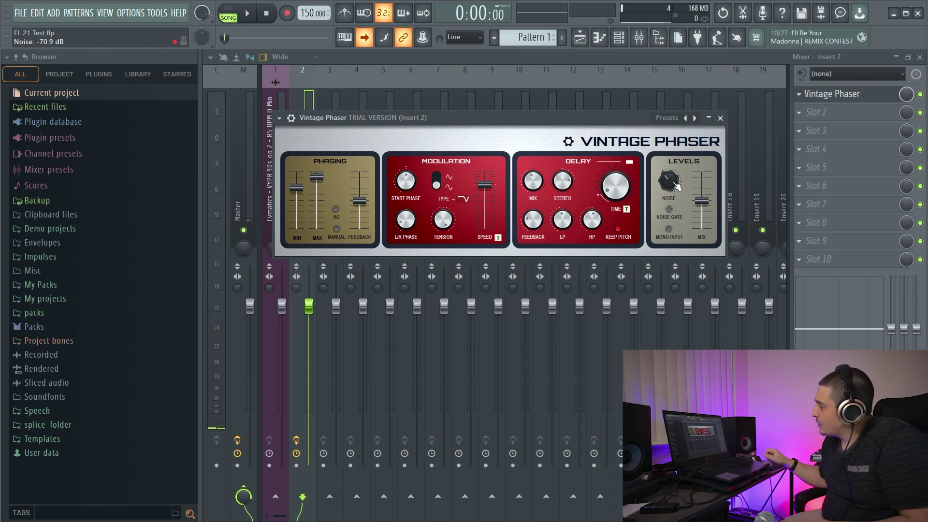
left_click_drag(676, 186, 676, 174)
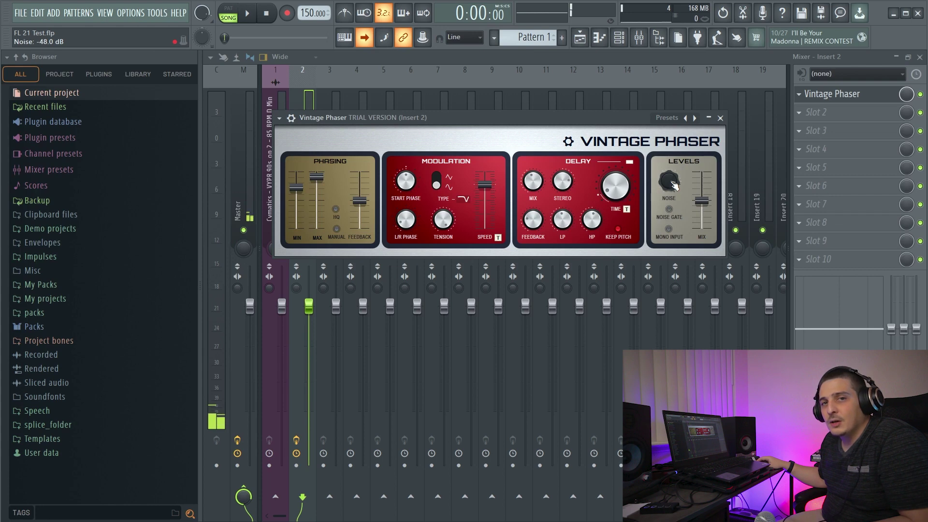
left_click_drag(674, 185, 674, 192)
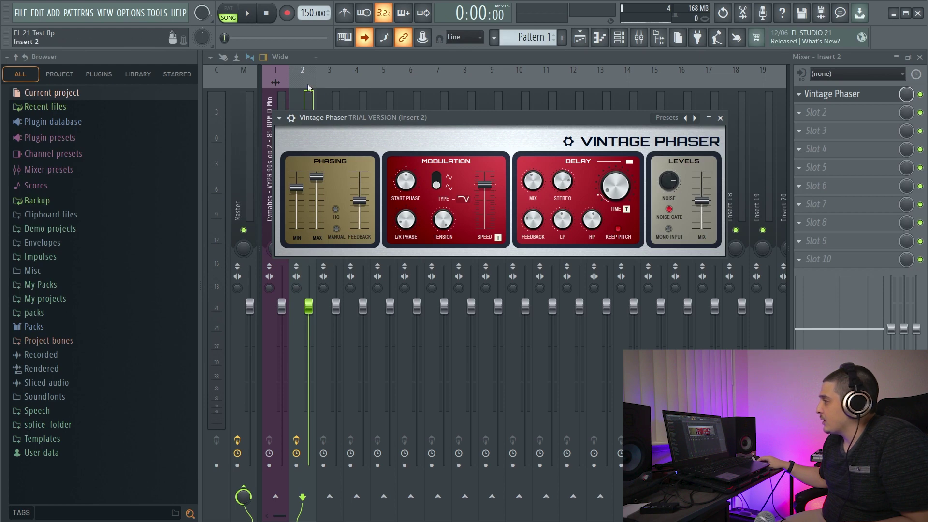
left_click(248, 16)
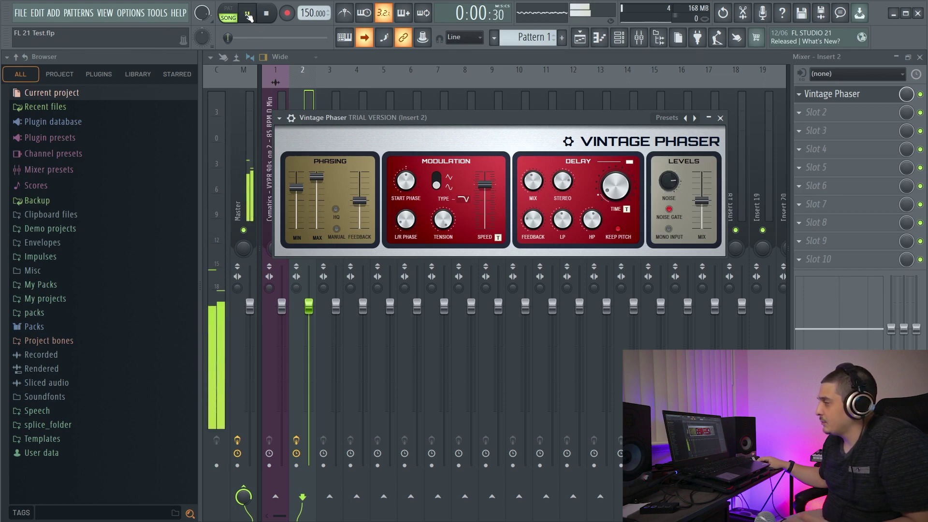
left_click_drag(669, 181, 669, 176)
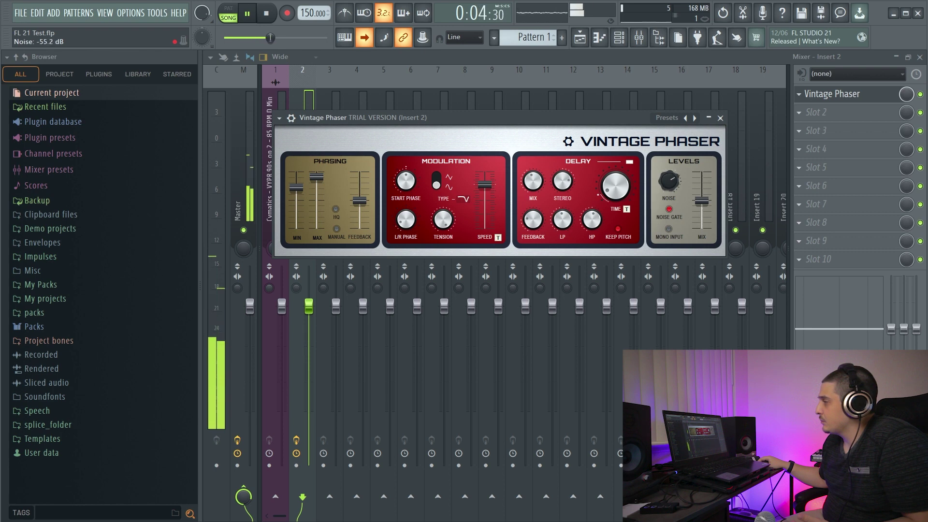
left_click(267, 15)
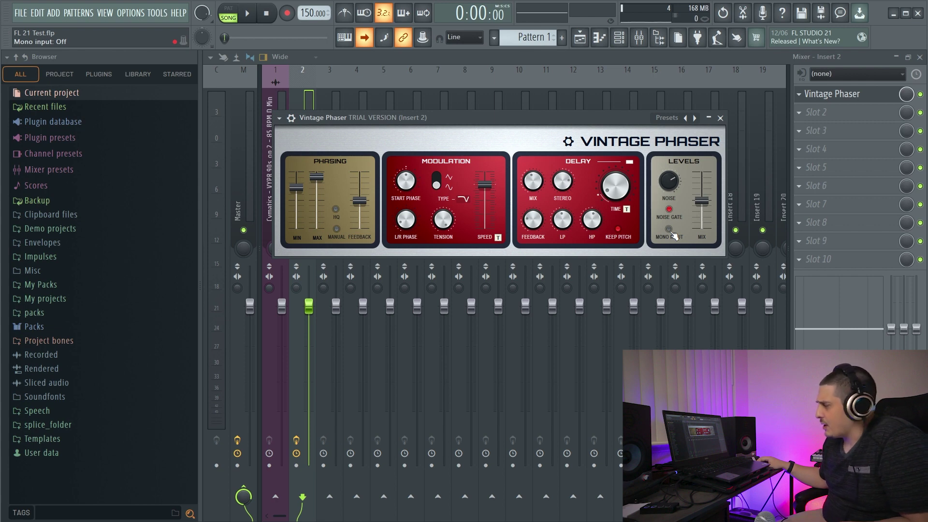
Pull the Levels MIX fader down to about 71% dry / 29% wet while auditioning
left_click(249, 14)
left_click(268, 14)
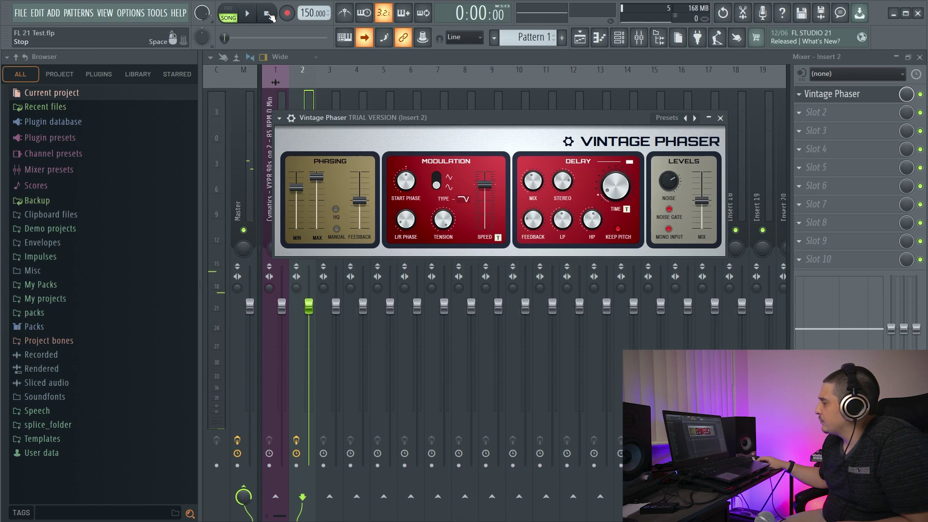
left_click(249, 10)
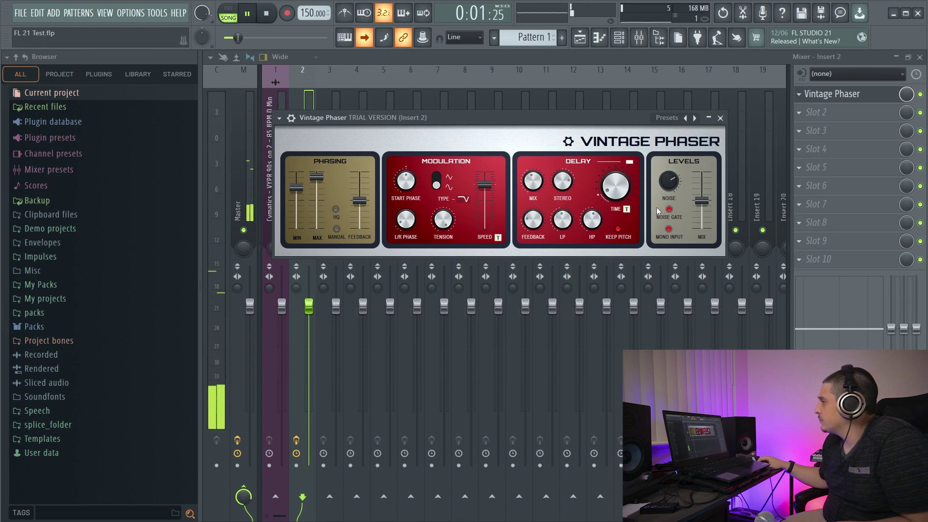
key("space")
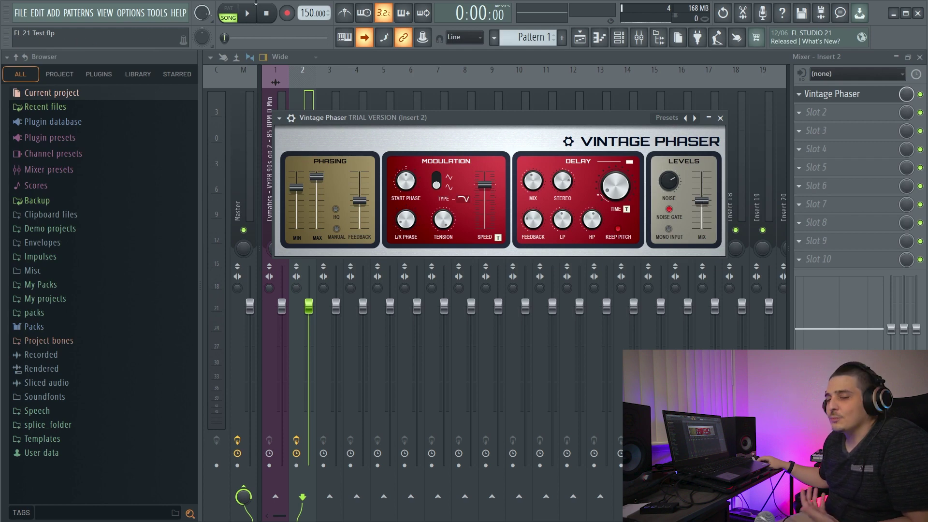
left_click(249, 13)
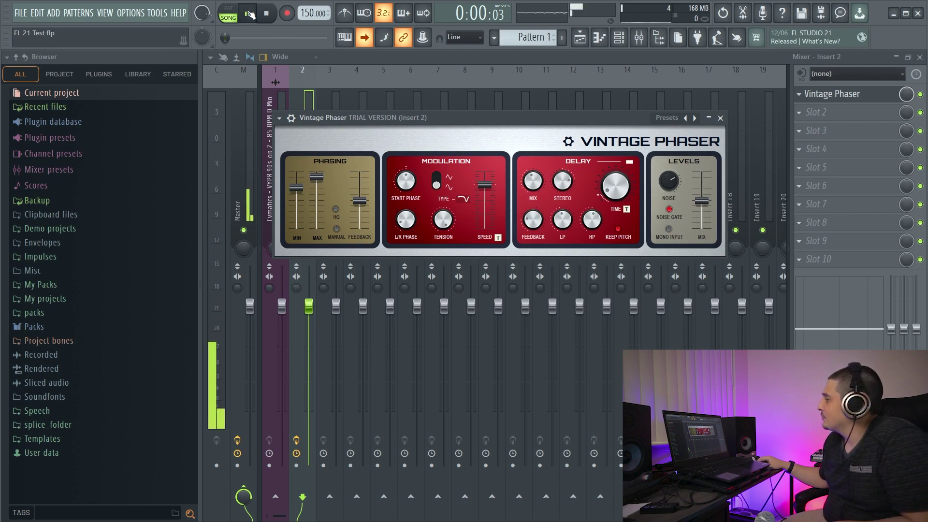
mouse_move(704, 211)
left_mouse_down()
mouse_move(704, 228)
mouse_move(704, 216)
left_mouse_up()
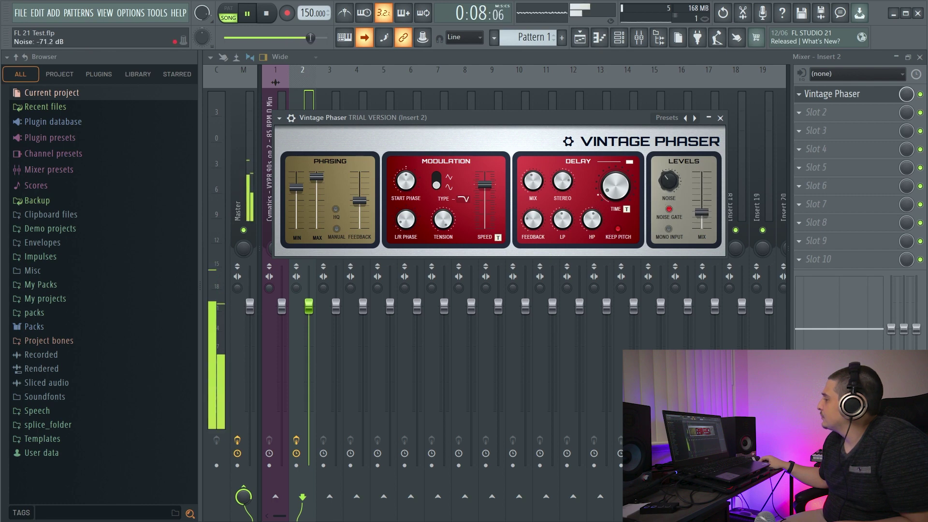
left_click(266, 13)
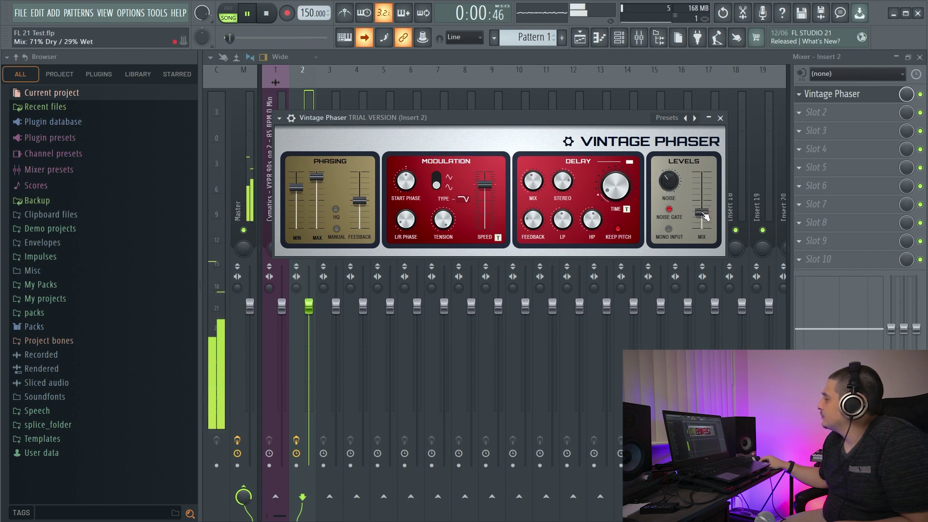
left_click(266, 12)
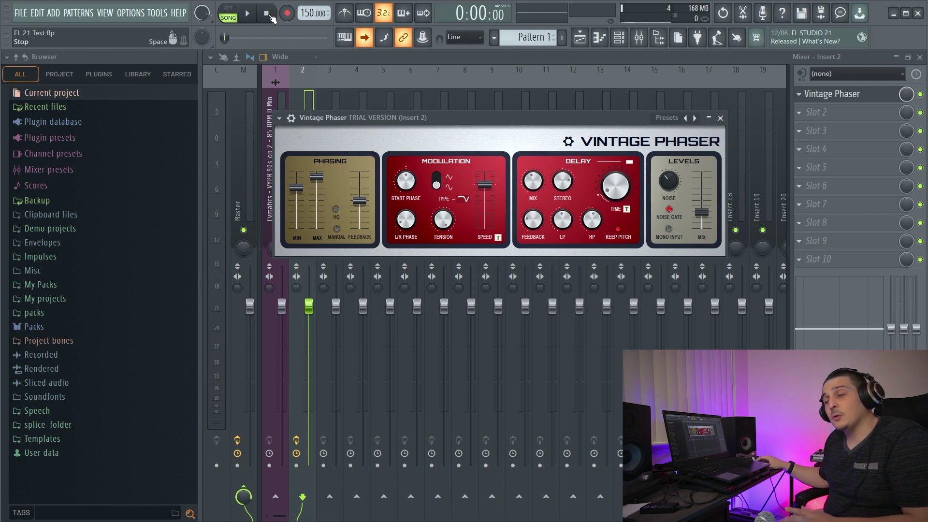
With advanced options shown, raise Color Freq, boost Color Gain to 9.66 dB, and raise Input HP
left_click(569, 142)
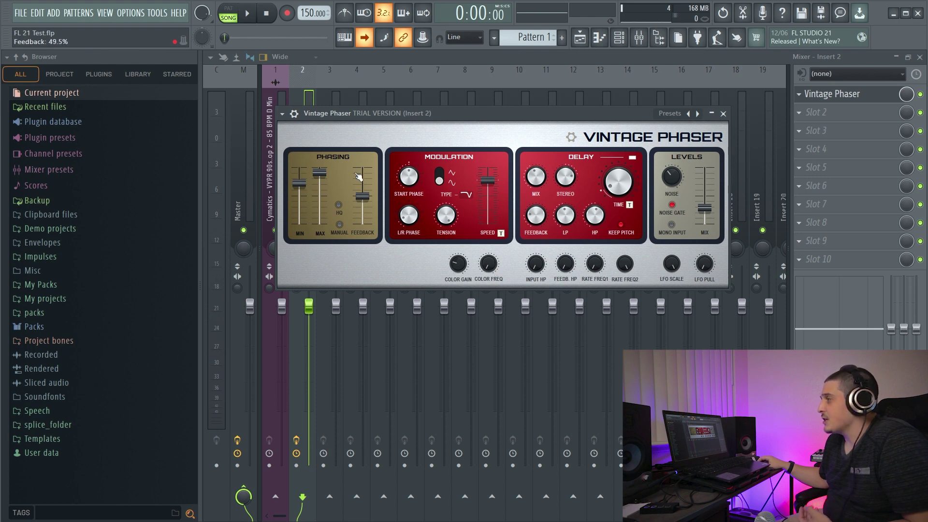
left_click(249, 13)
left_click_drag(488, 263, 488, 229)
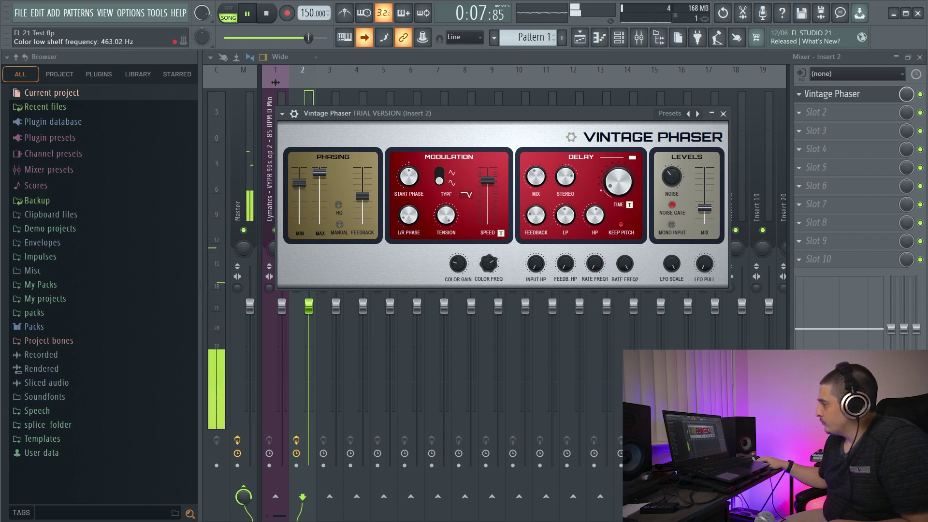
left_click_drag(458, 263, 457, 256)
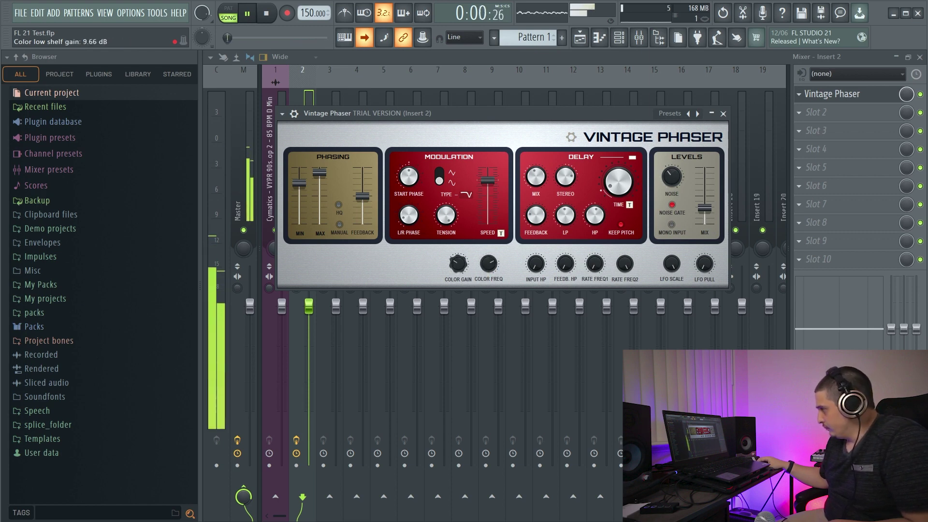
key("space")
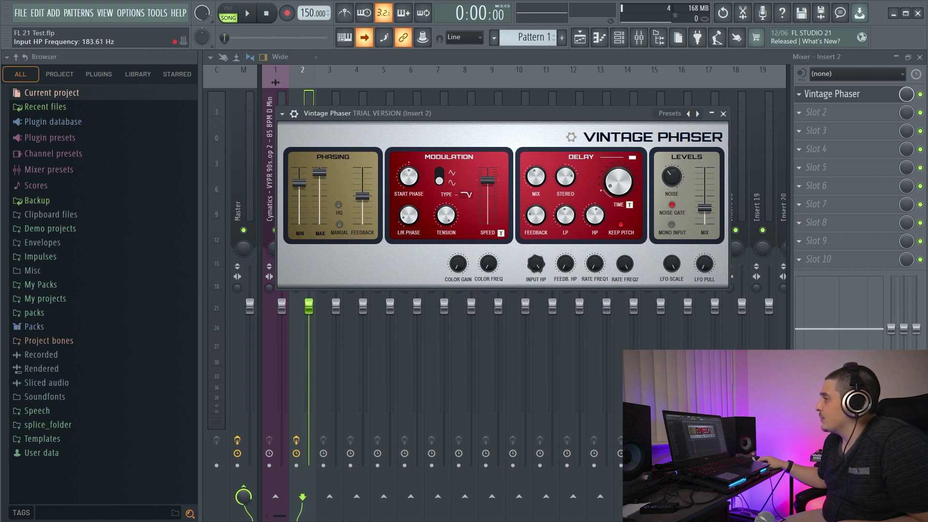
left_click_drag(535, 263, 534, 262)
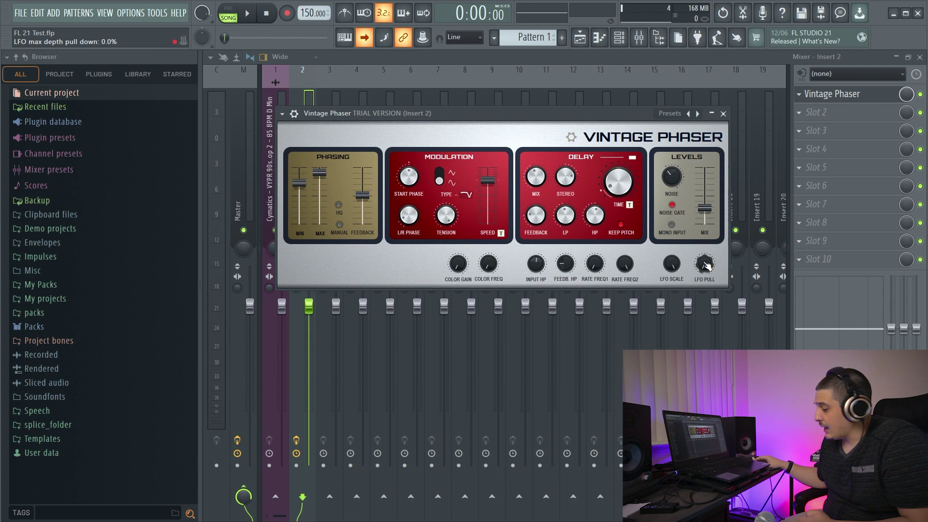
Bring LFO Pull up to about 26% and turn LFO Scale fully down to 0.0%
left_click_drag(706, 265, 706, 256)
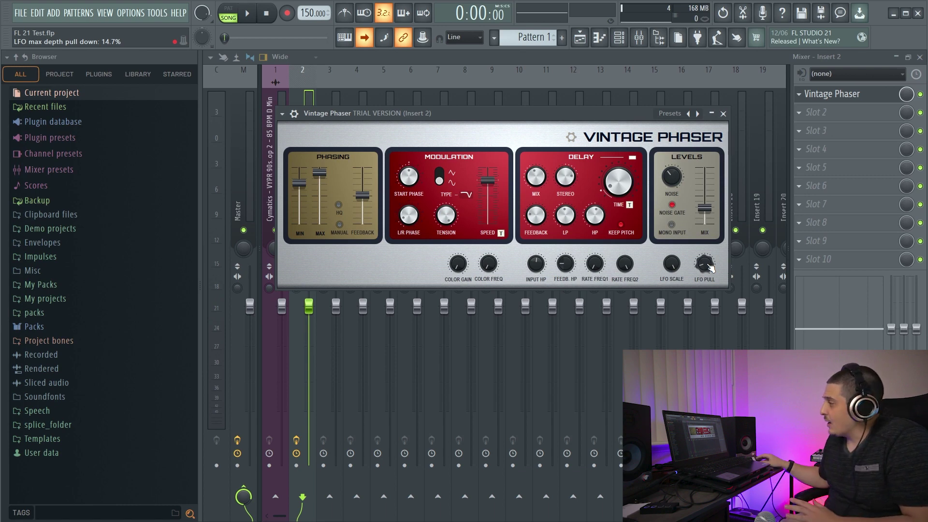
left_click_drag(710, 268, 709, 265)
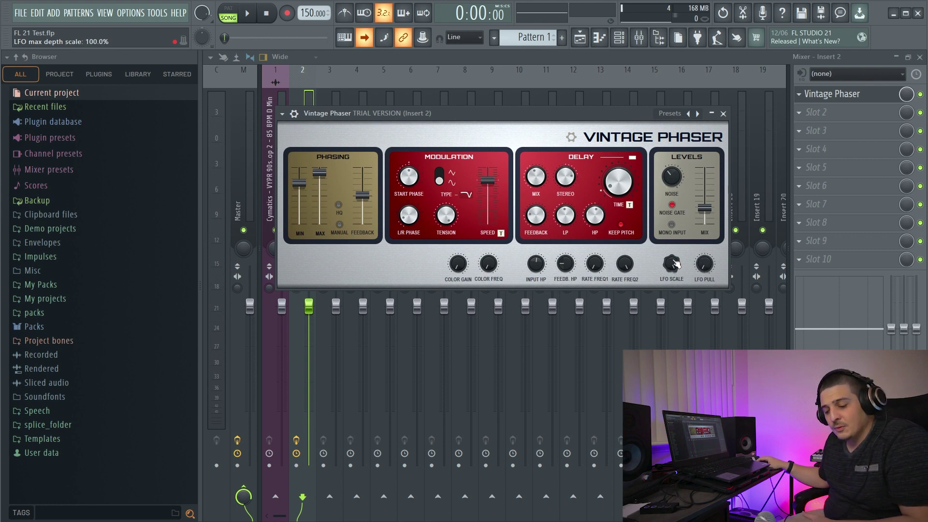
left_click_drag(673, 263, 673, 300)
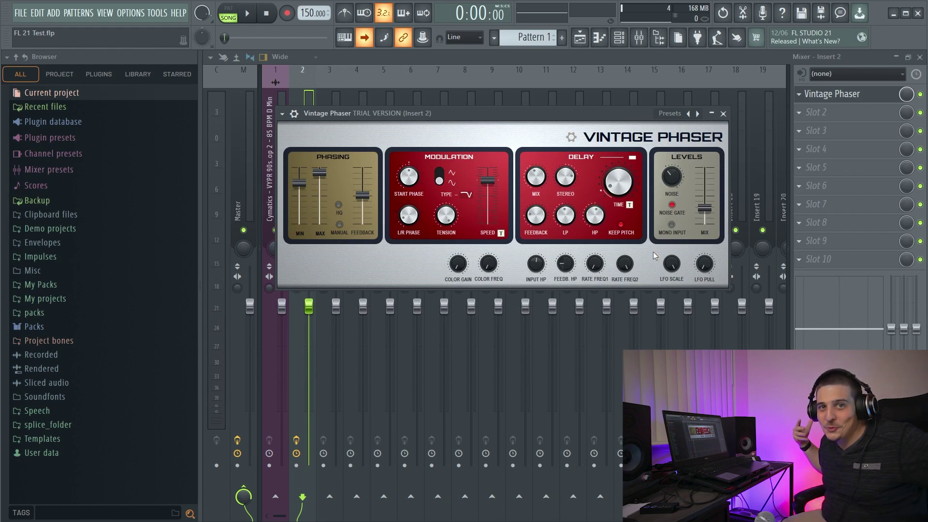
Collapse the gear-icon advanced panel and reposition the Vintage Phaser window down and to the right
left_click(571, 137)
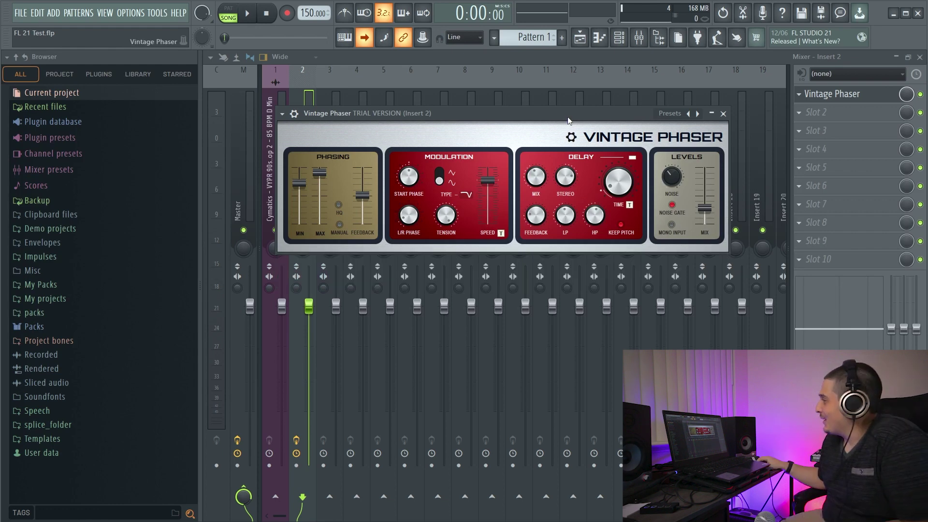
left_click_drag(565, 117, 598, 158)
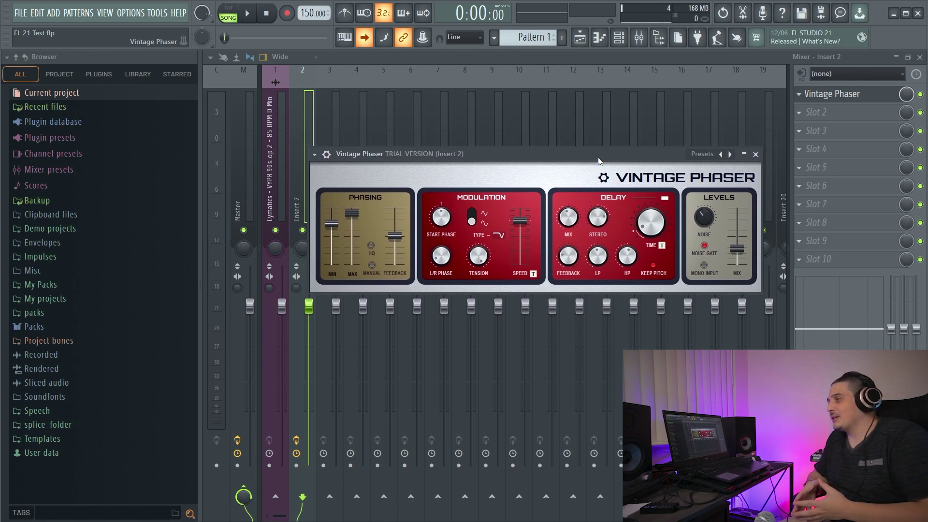